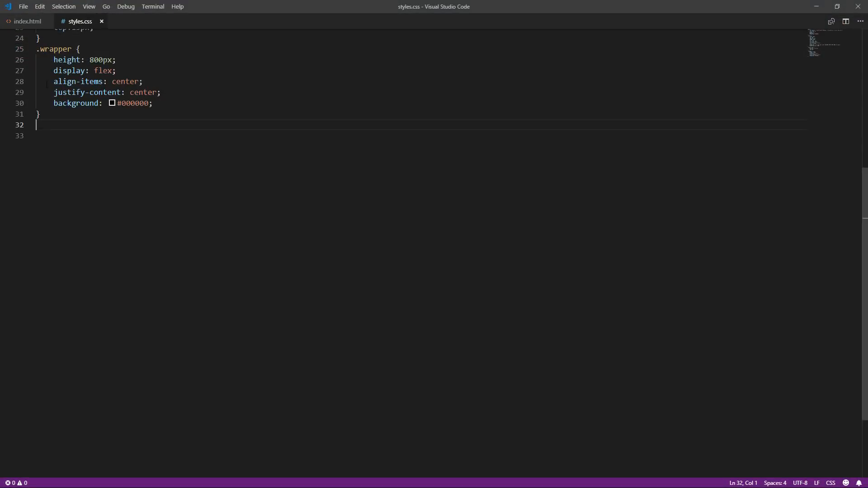
Add a div.neon-wrapper containing span.txt with 'hey' inside div.wrapper and save index.html.
drag(53, 71, 163, 104)
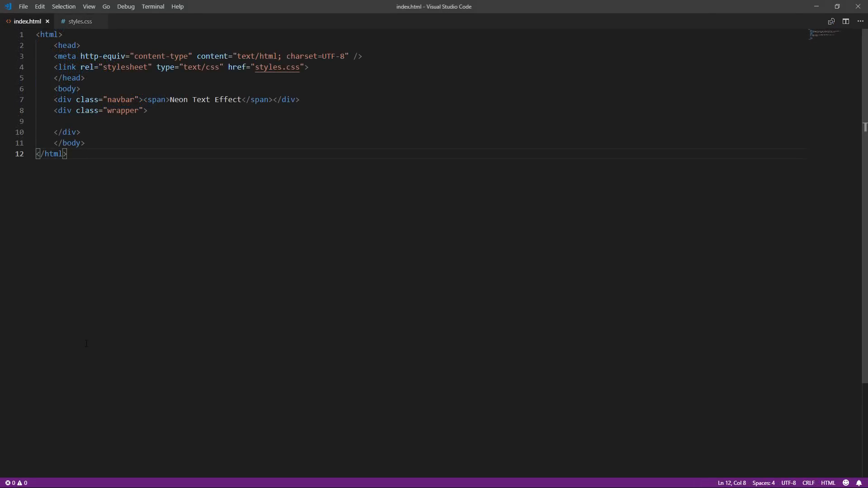
click(88, 120)
key(Return)
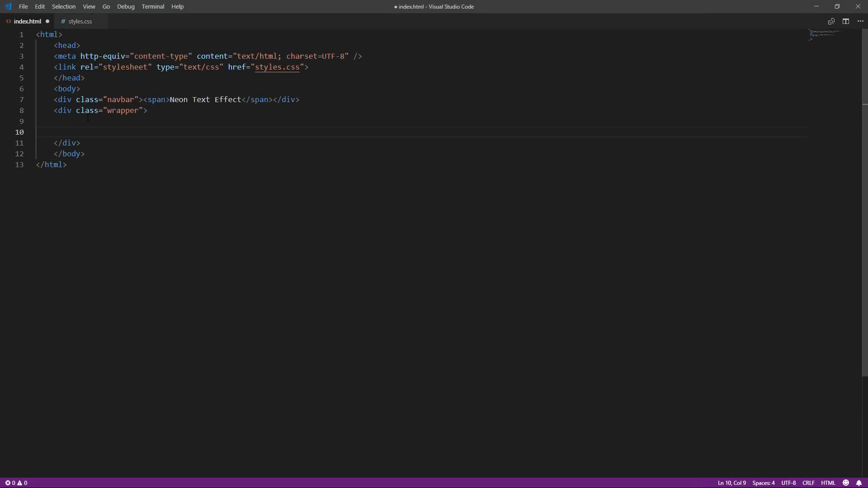
key(Return)
key(Up)
text(<di)
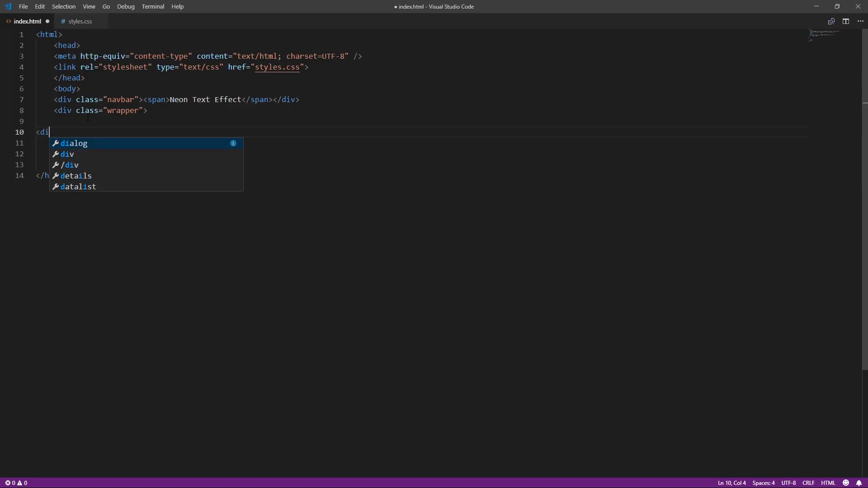
key(Tab)
text(v c)
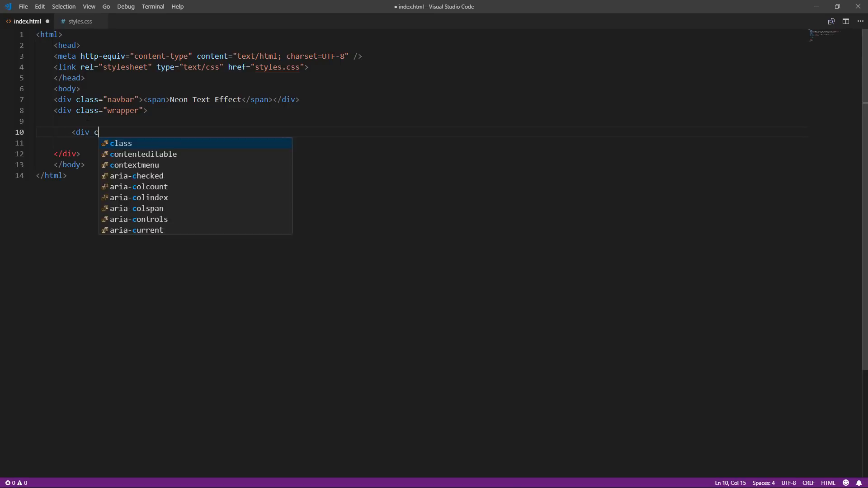
text(lass="neon-wra)
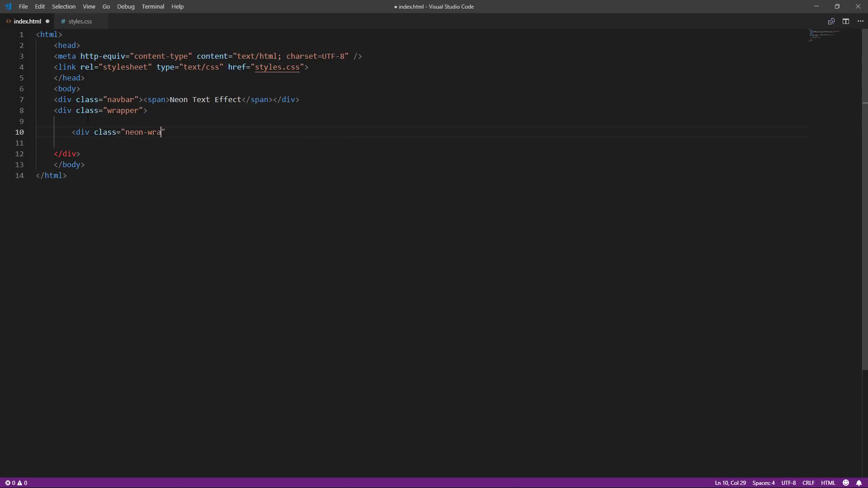
text(></div>)
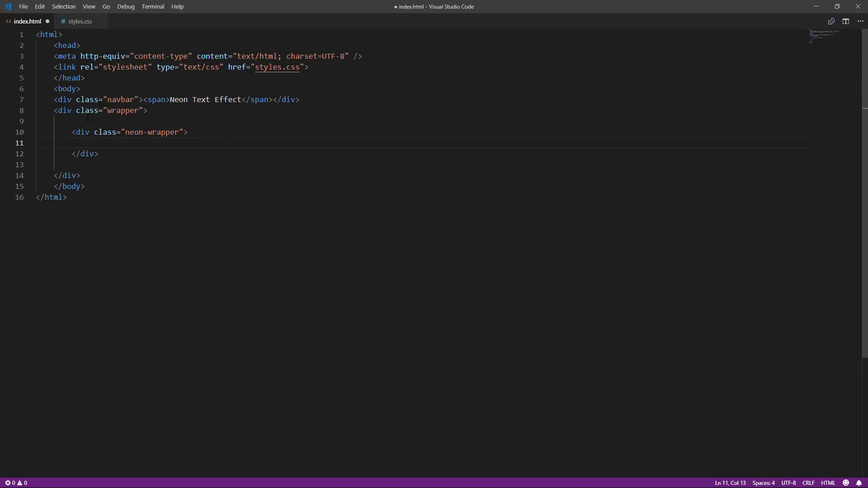
key(Return)
text(<span class=)
text("txt"></span>hey)
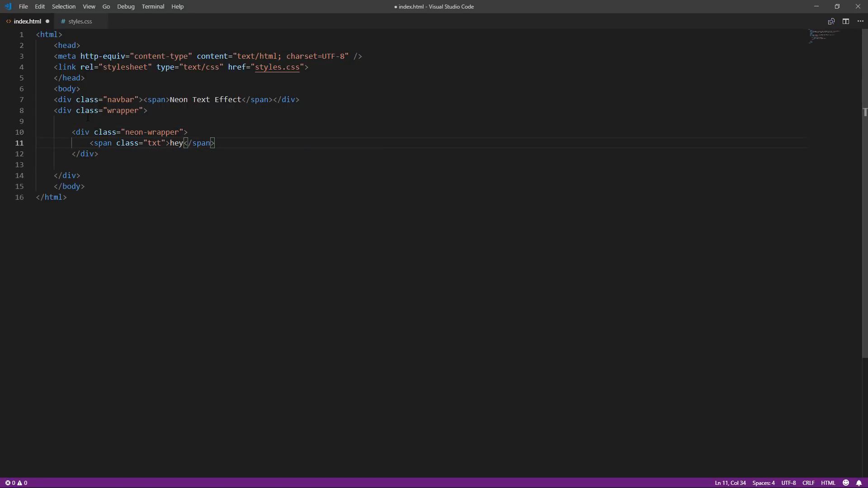
key(ctrl+s)
Start a .txt rule in styles.css with color #ffffff and background #000000.
click(79, 21)
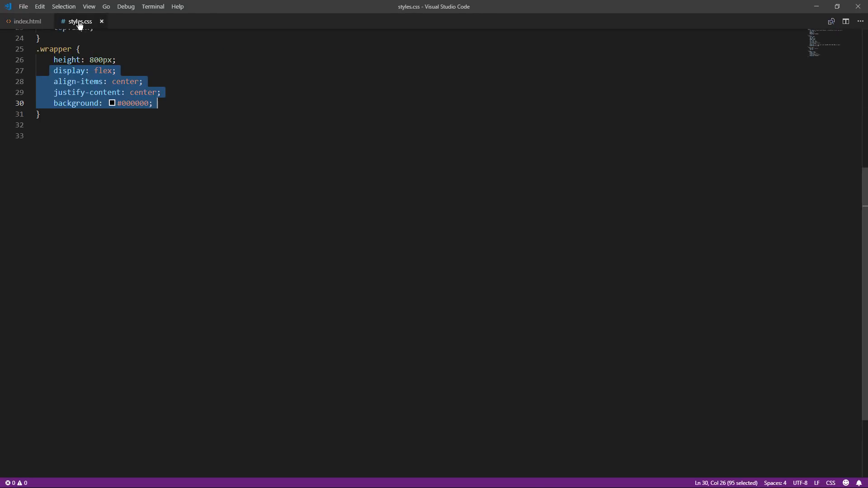
click(45, 135)
key(Return)
text(.txt {)
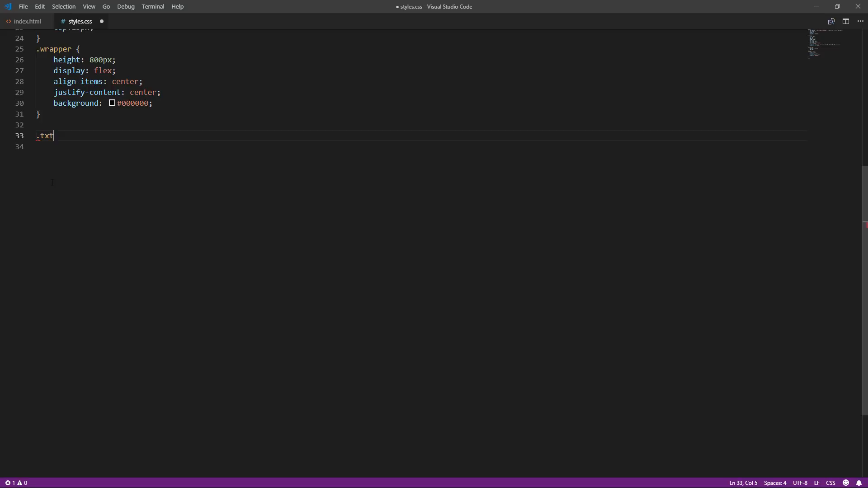
key(Return)
text(color:)
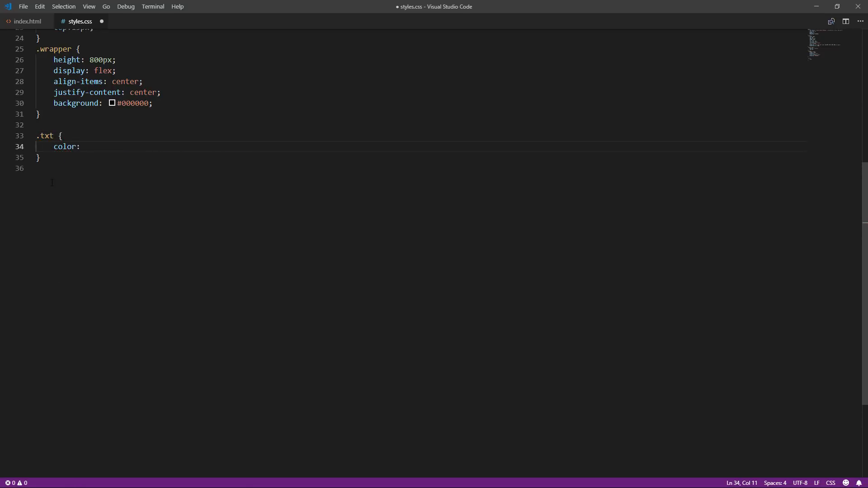
text( #ffffff)
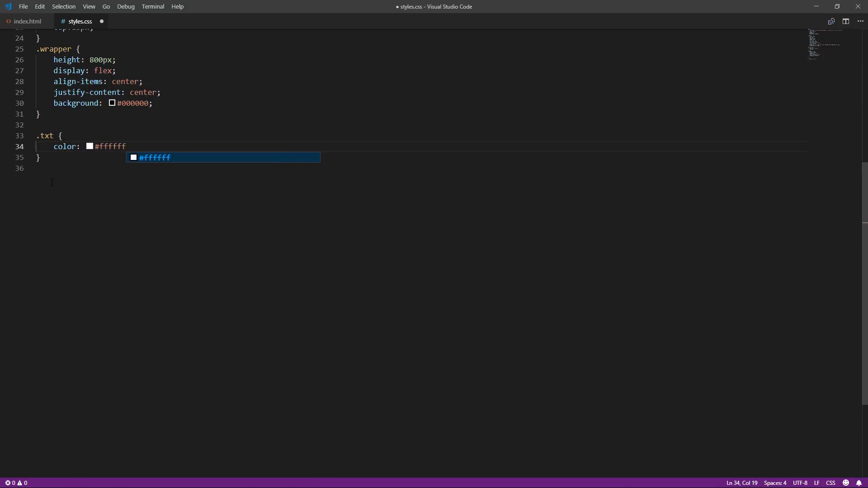
text(;)
key(Return)
text(background:#0)
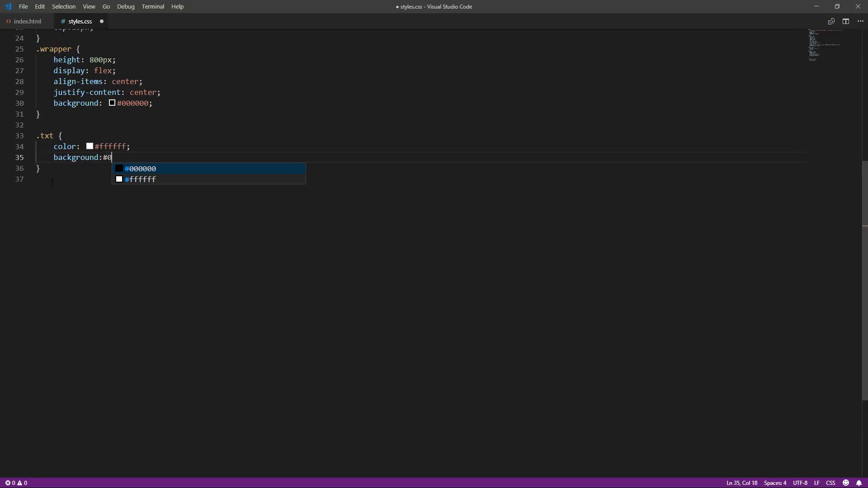
text(00000;)
key(Return)
key(Return)
text(fo)
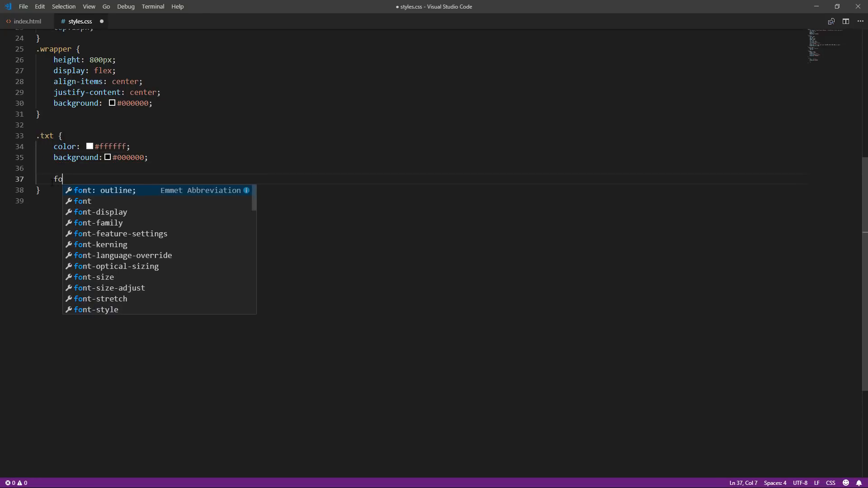
text(nt-size:200px;)
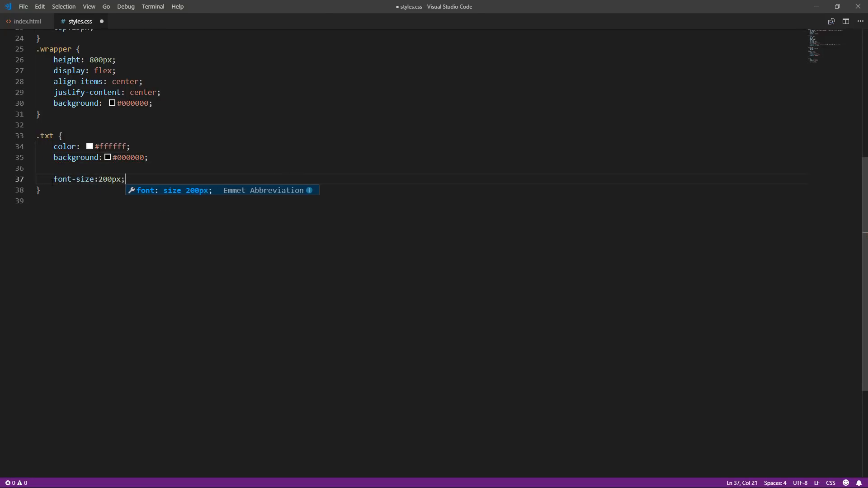
Give .txt font-size 200px, bold, Arial, text-transform uppercase, and save.
key(Return)
text(font-weight: )
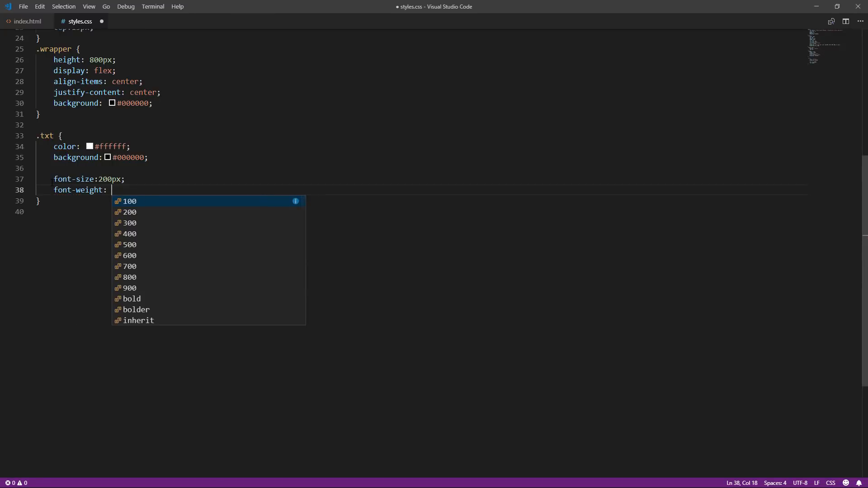
text(bold;)
key(Return)
text(ont-f)
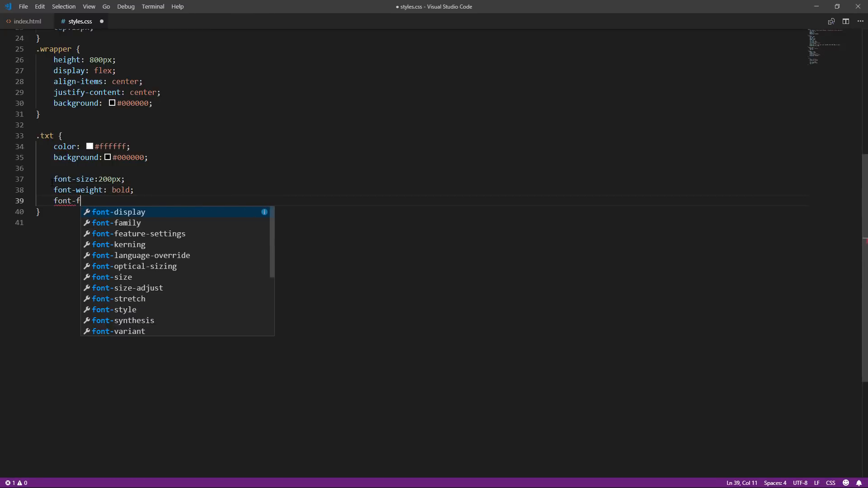
text(amily: Arial;)
key(Return)
text(t)
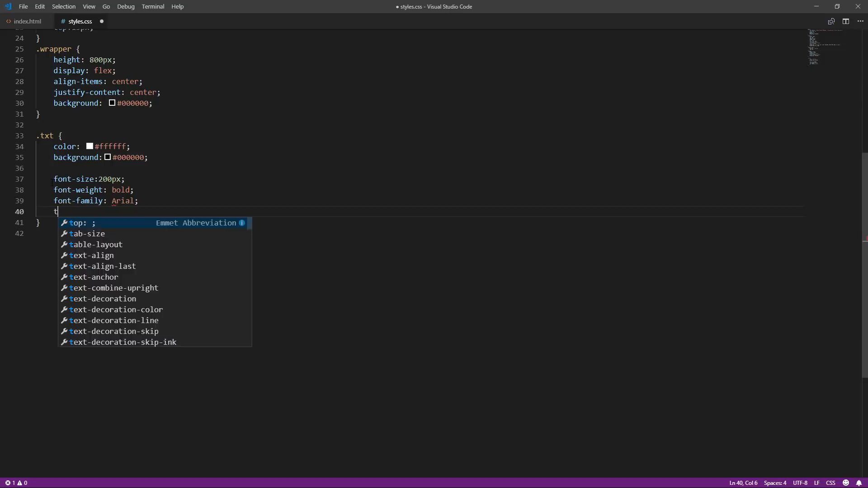
text(ext-transform: up)
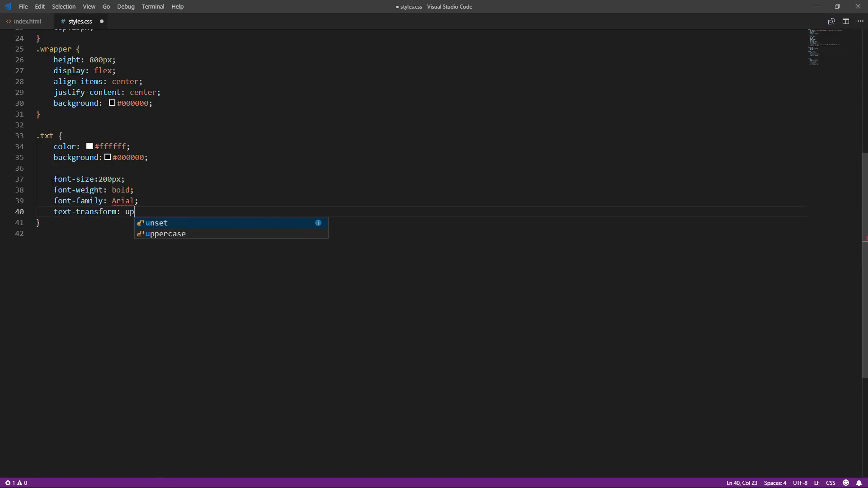
text(percase;)
key(ctrl+s)
key(Down)
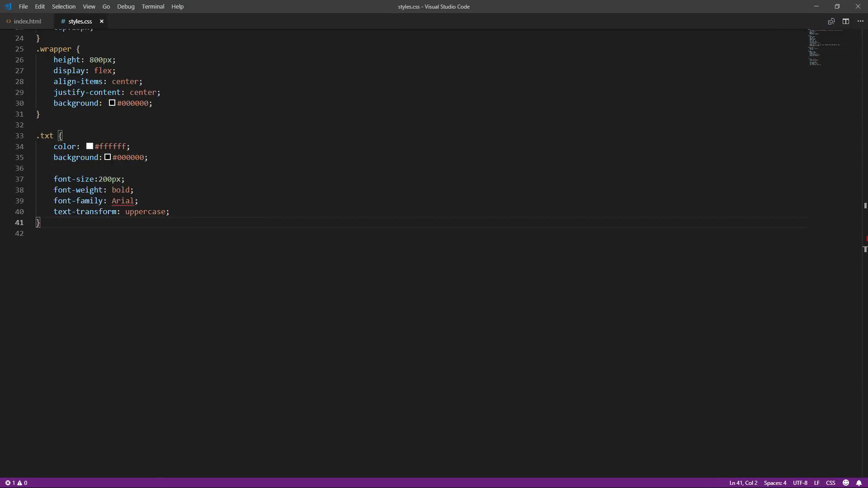
key(End)
key(Return)
text(.neo)
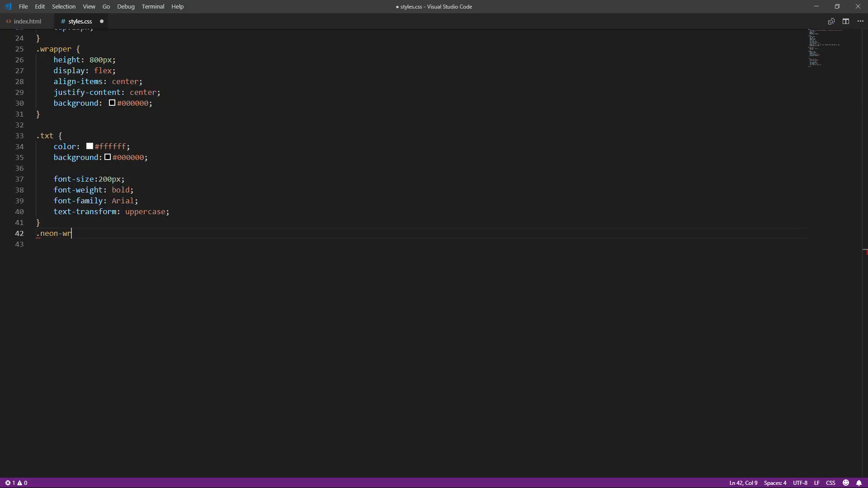
text(apper {)
Set .neon-wrapper to display inline-flex and give .txt::before content 'hey'.
key(Return)
text(display)
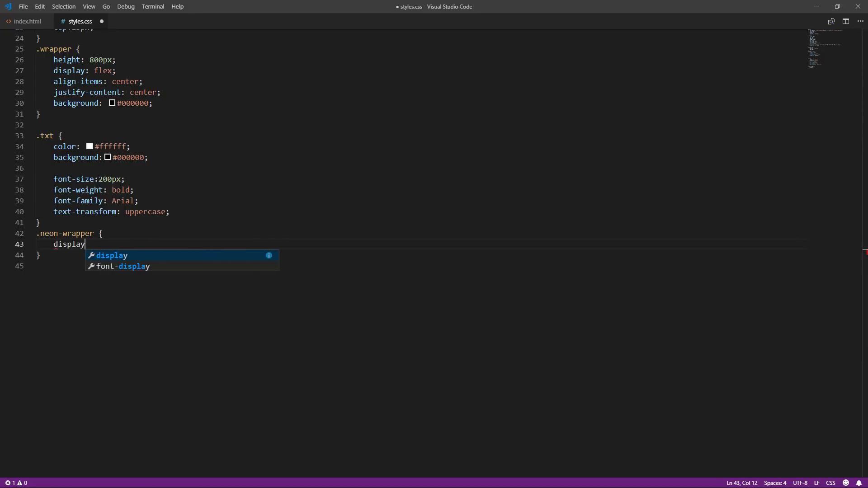
text(:inline-flex;)
key(ctrl+s)
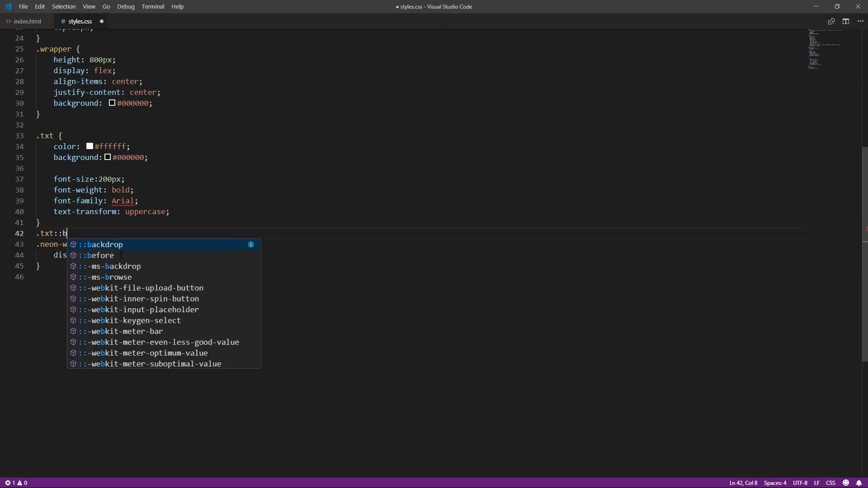
text(efore {)
key(Return)
text(con)
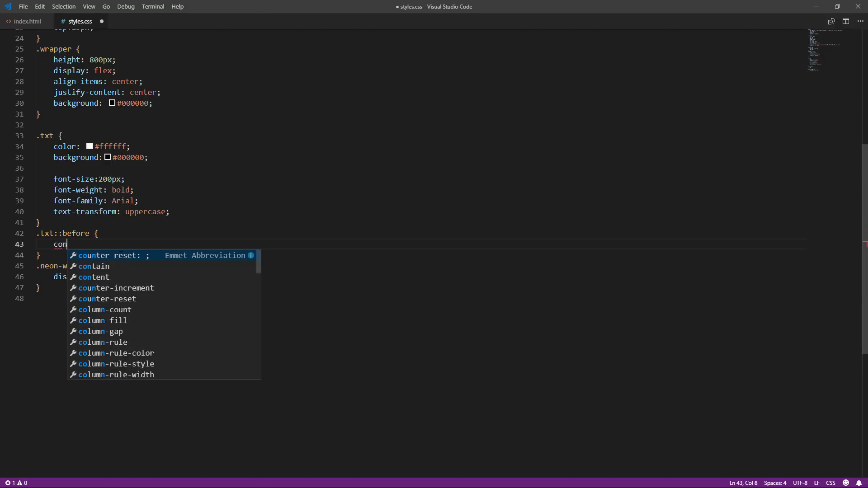
text(tent: '')
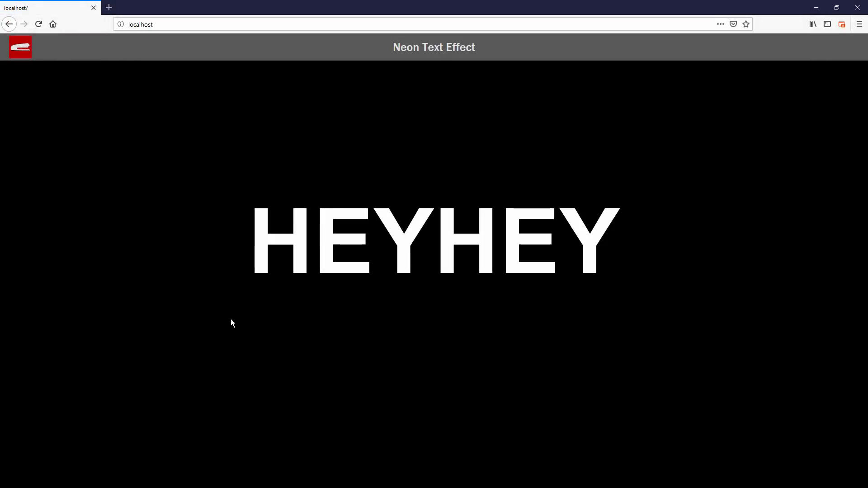
Make .txt::before position absolute with mix-blend-mode difference.
key(alt+Tab)
key(Return)
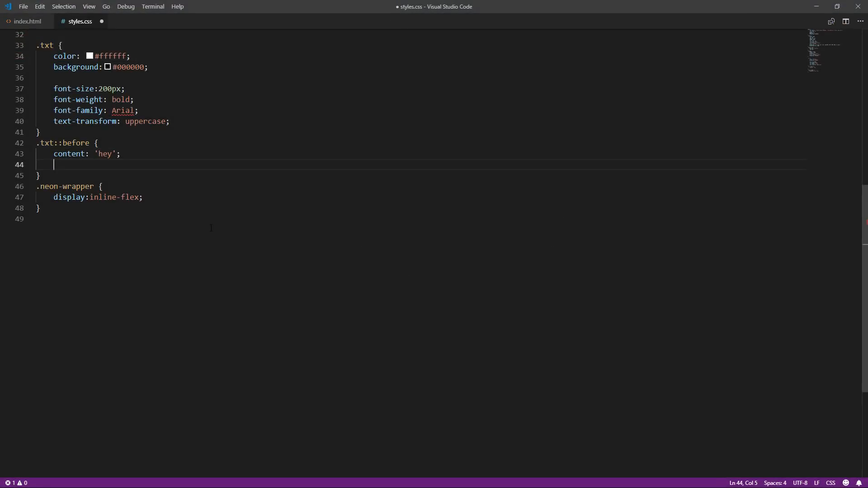
text(posi)
key(Return)
text(a)
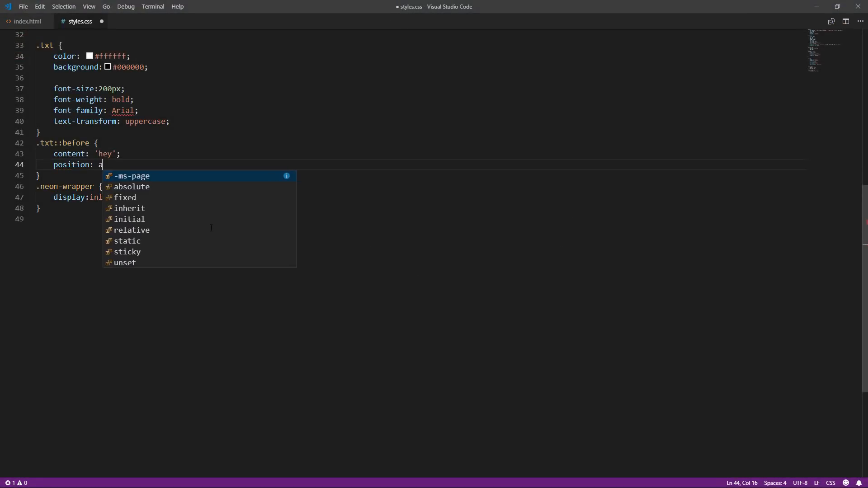
key(Return)
text(;)
key(Return)
text(mix)
key(Return)
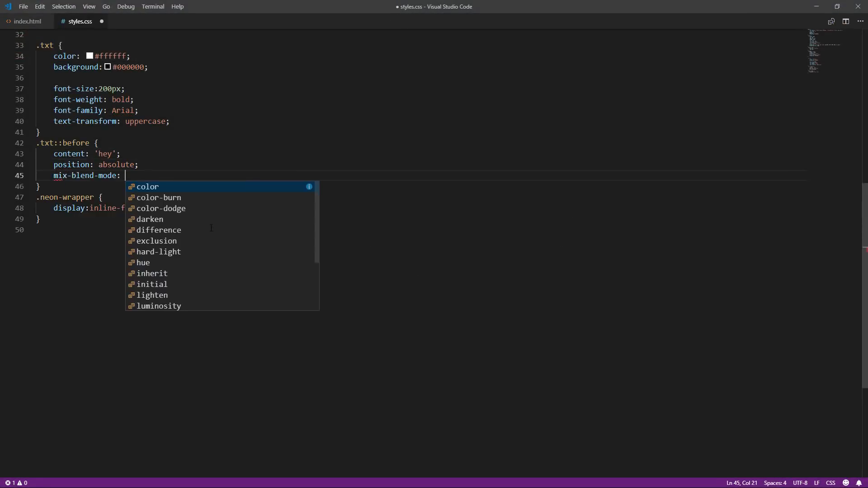
text(dif)
key(Return)
text(;)
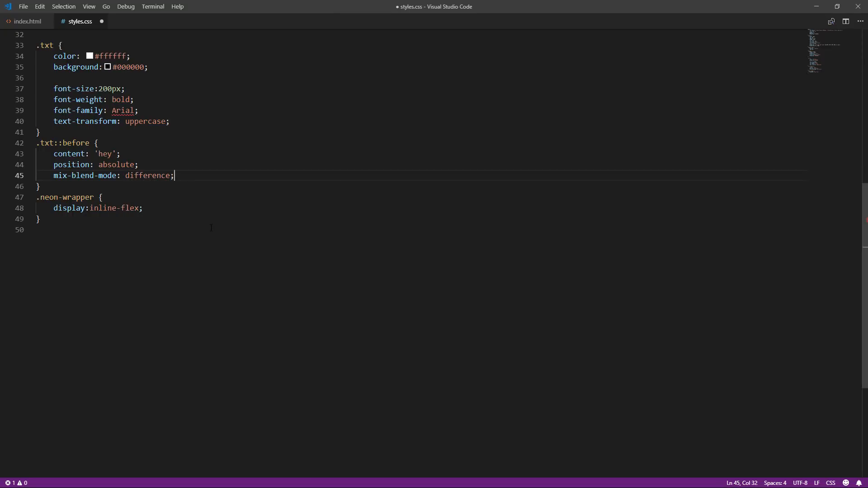
Save, preview in Firefox, then add filter blur(3px) to .txt::before and save.
key(ctrl+s)
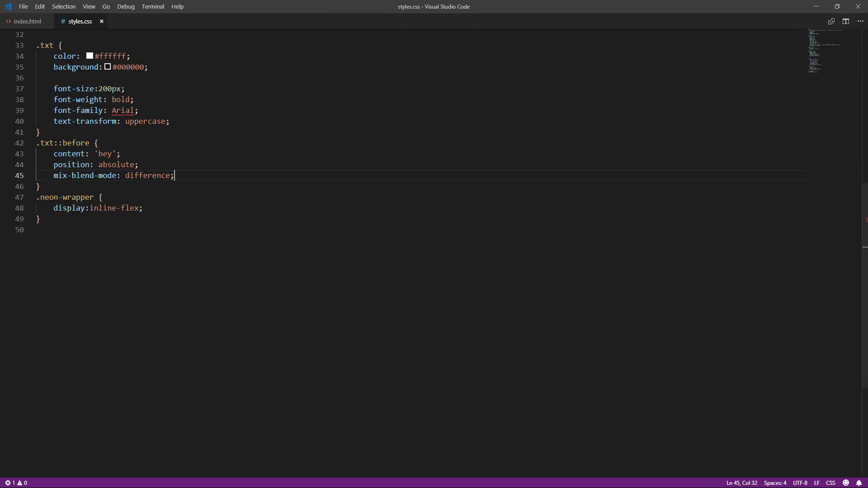
key(alt+Tab)
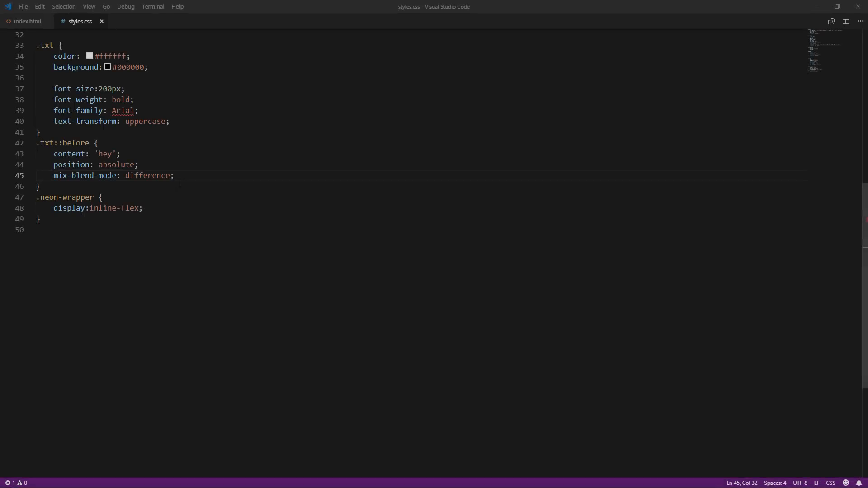
key(Return)
text(f)
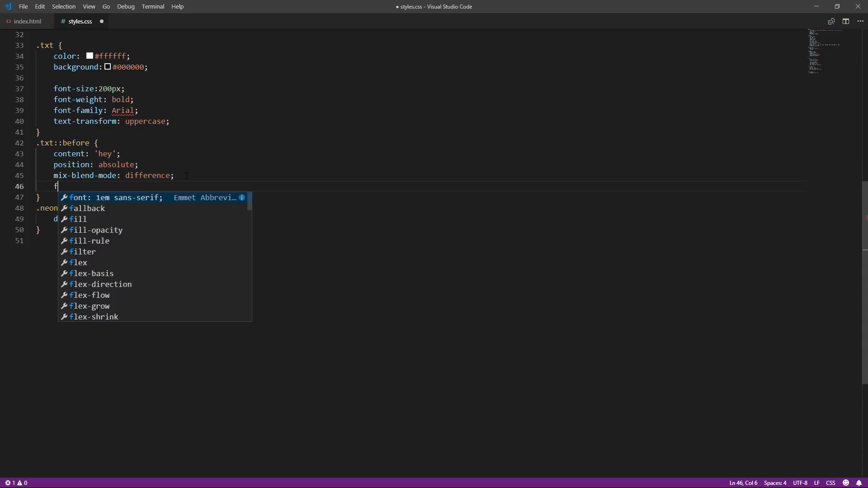
text(ilter: blur)
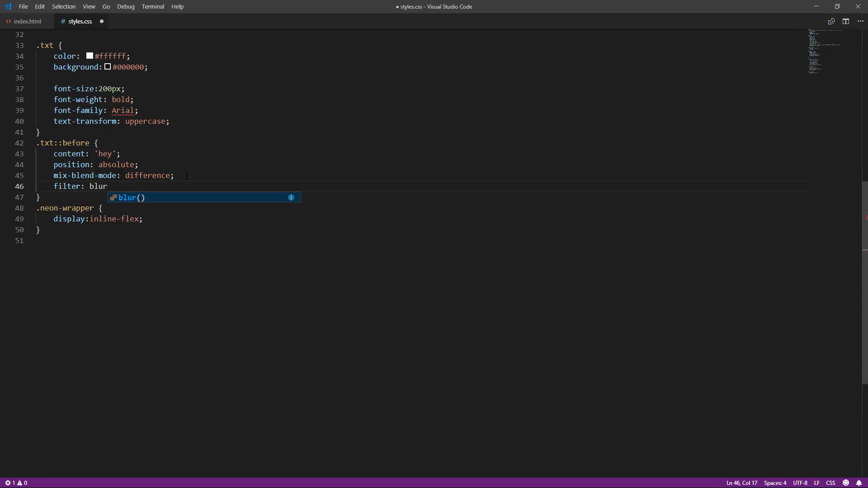
text((3px);)
key(ctrl+s)
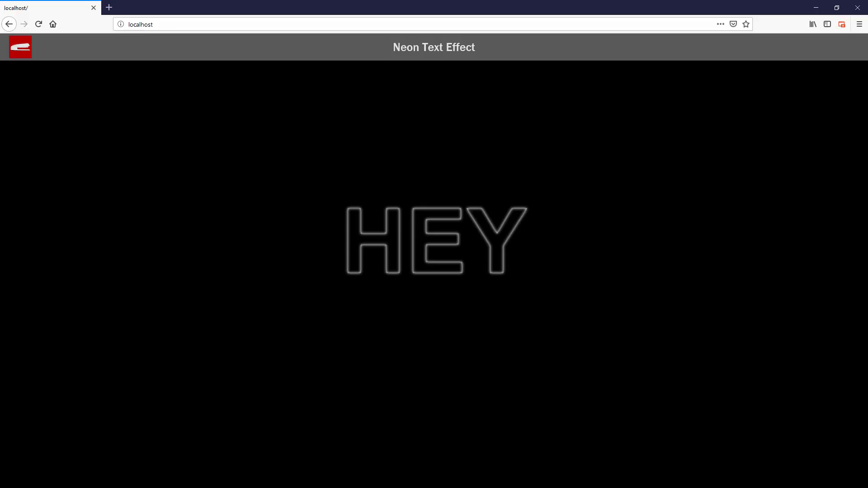
Add filter: brightness(200%) to .neon-wrapper, save, and reload Firefox to check the glow.
key(alt+Tab)
key(Return)
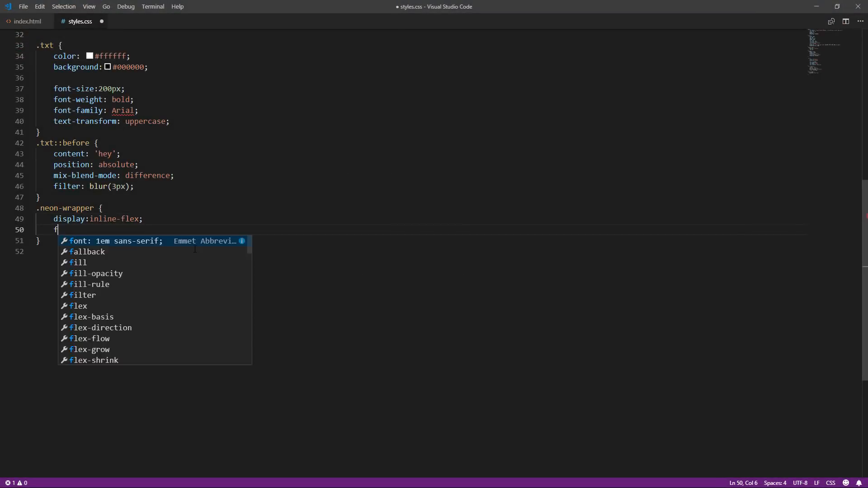
text(filter: b)
key(Return)
text((200%)
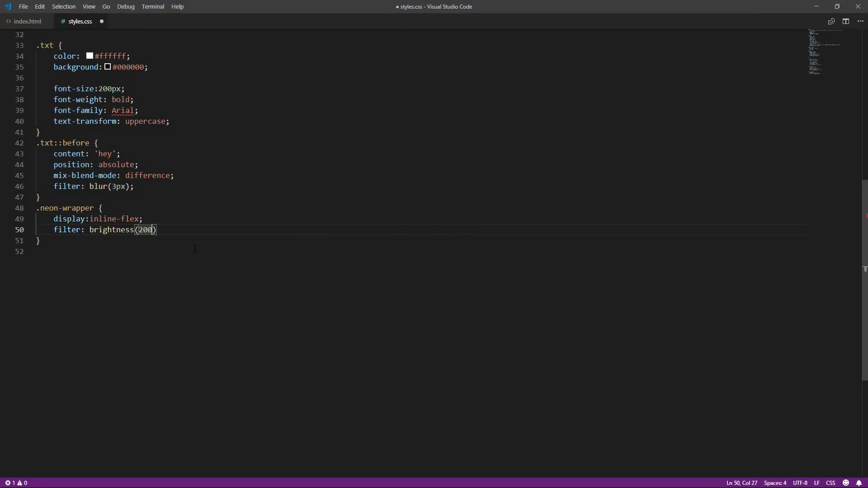
key(Right)
text(;)
key(ctrl+s)
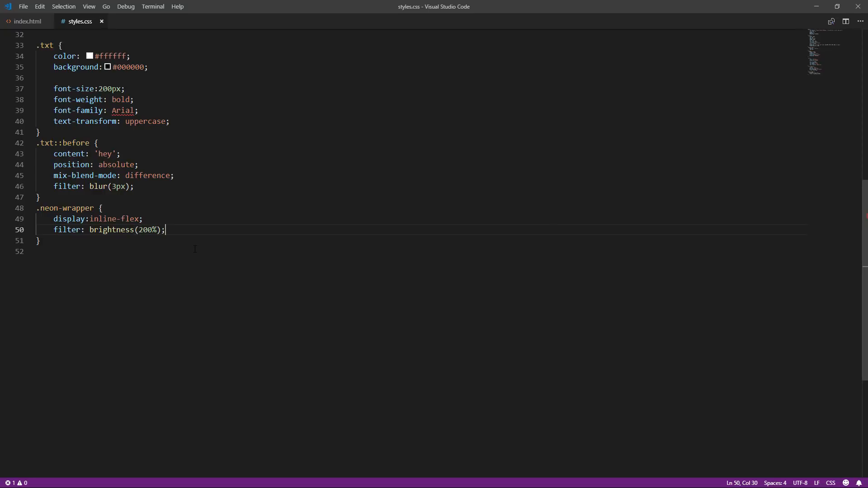
key(alt+Tab)
key(F5)
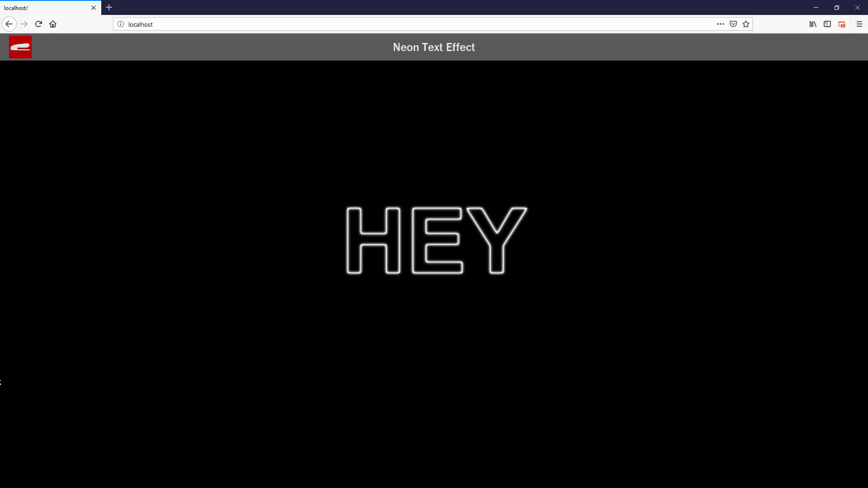
key(alt+Tab)
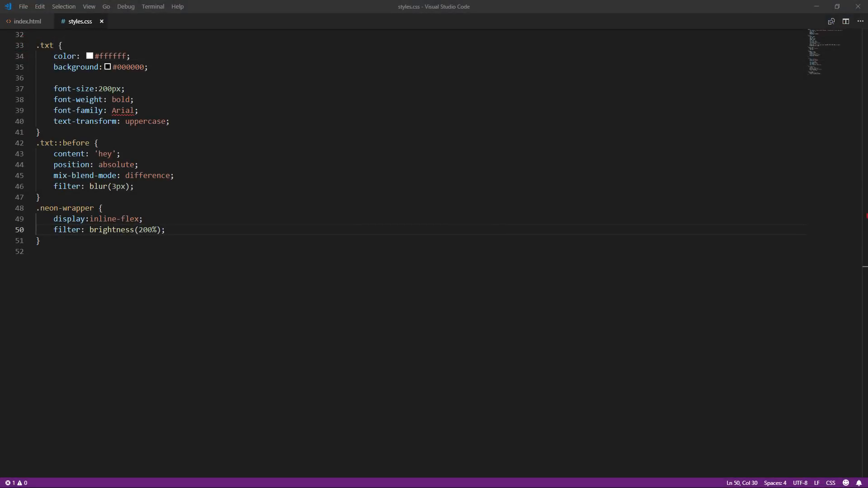
Add an empty span.gradient after the txt span in index.html and save.
click(27, 22)
key(Return)
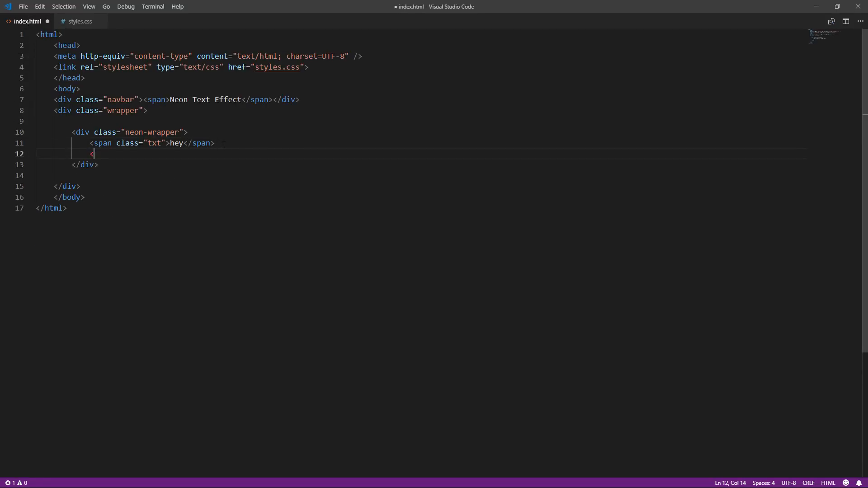
text(<span class="grad)
text(ient")
text(></span>)
key(ctrl+s)
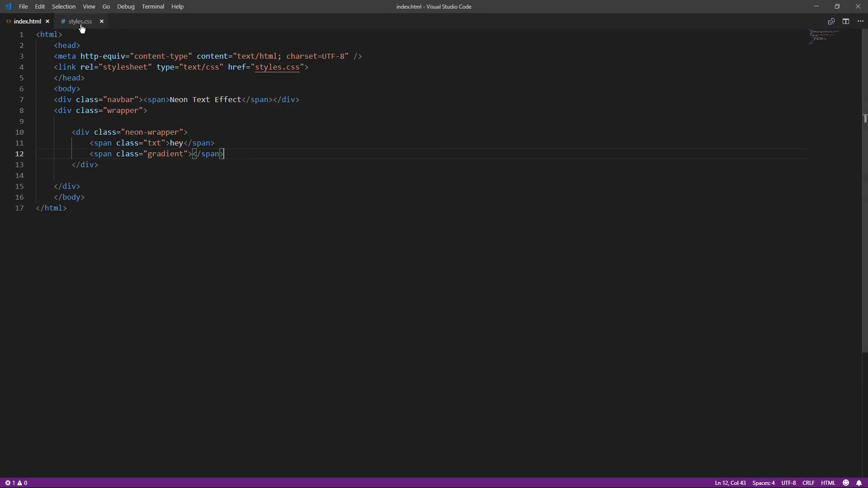
Start a .gradient rule in styles.css with an empty background declaration and save.
click(80, 21)
text(.gr)
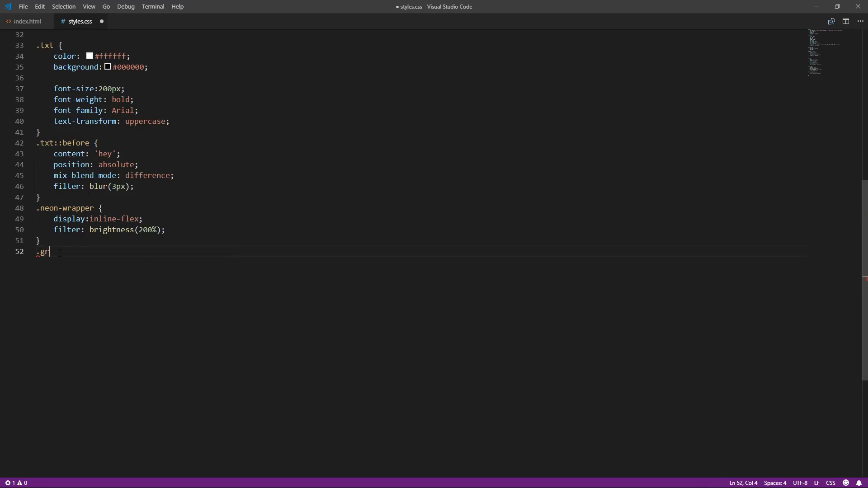
text(adient)
text({)
key(Return)
text(backgroun)
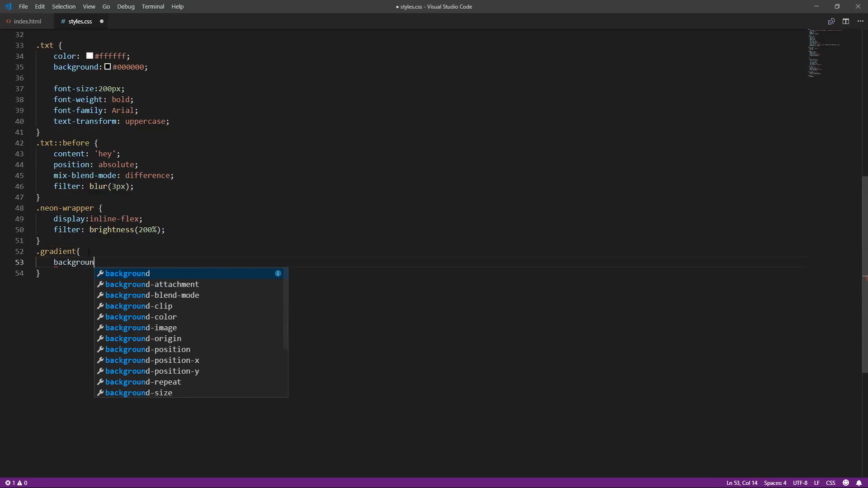
text(d:)
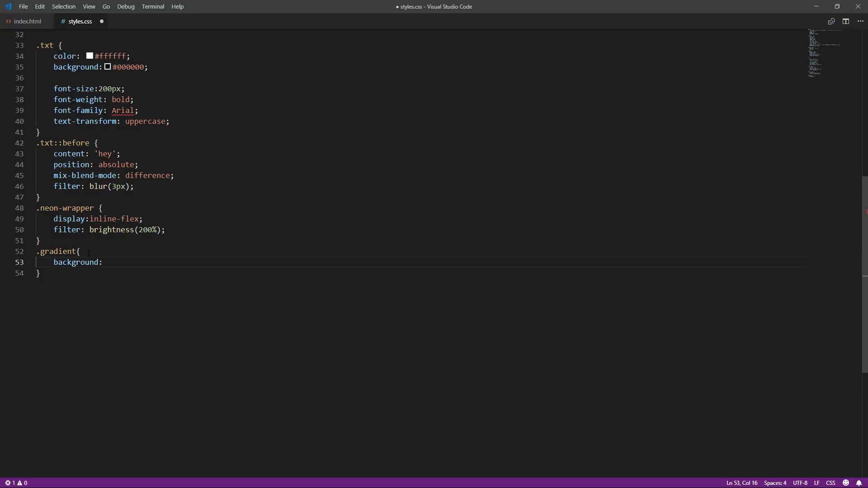
key(ctrl+s)
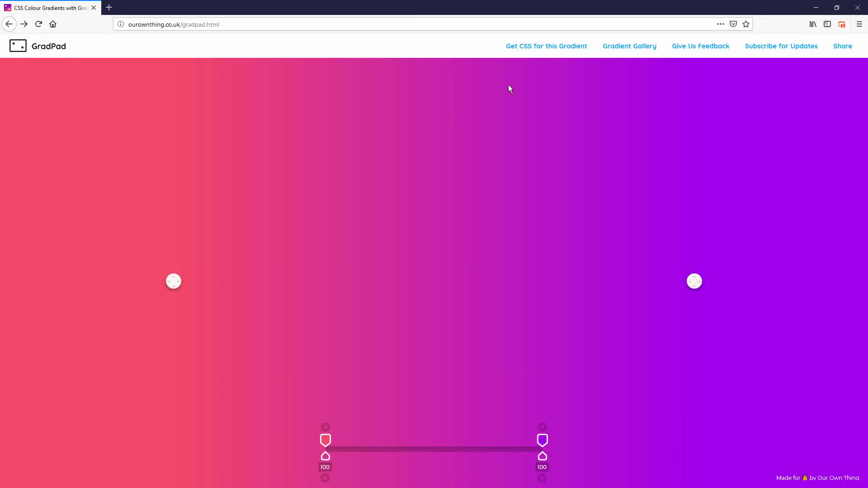
Copy the Condescending Wonka linear-gradient CSS from GradPad's gallery and return to the editor.
click(628, 46)
scroll(473, 305, down, 5)
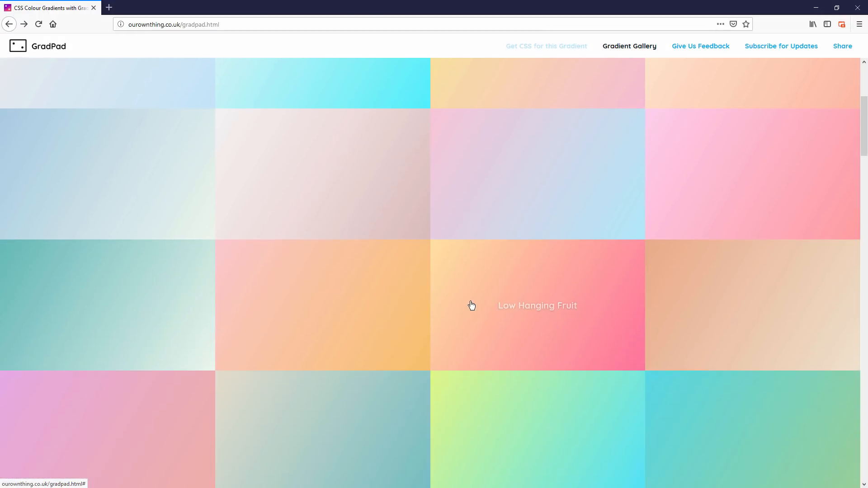
scroll(472, 306, down, 5)
scroll(472, 306, down, 5)
scroll(472, 306, down, 3)
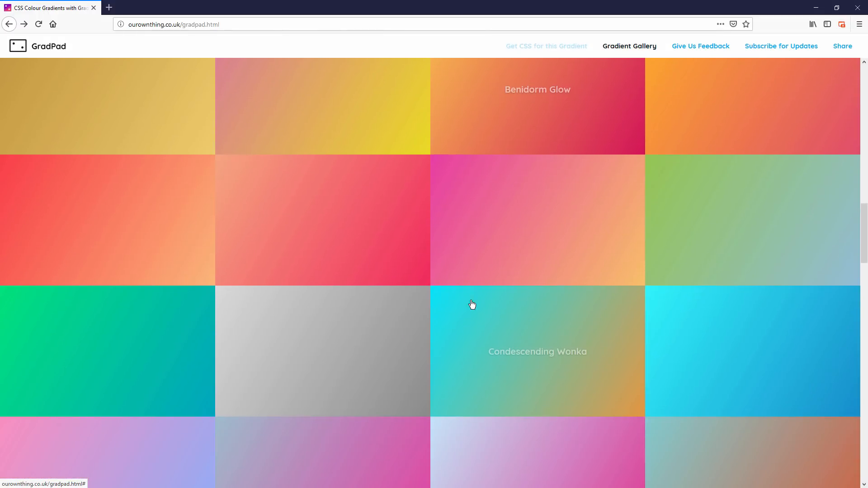
click(476, 313)
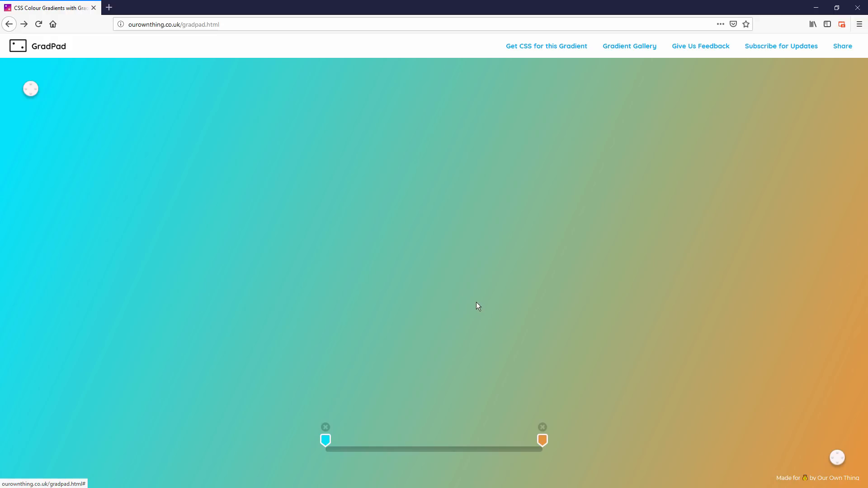
click(545, 46)
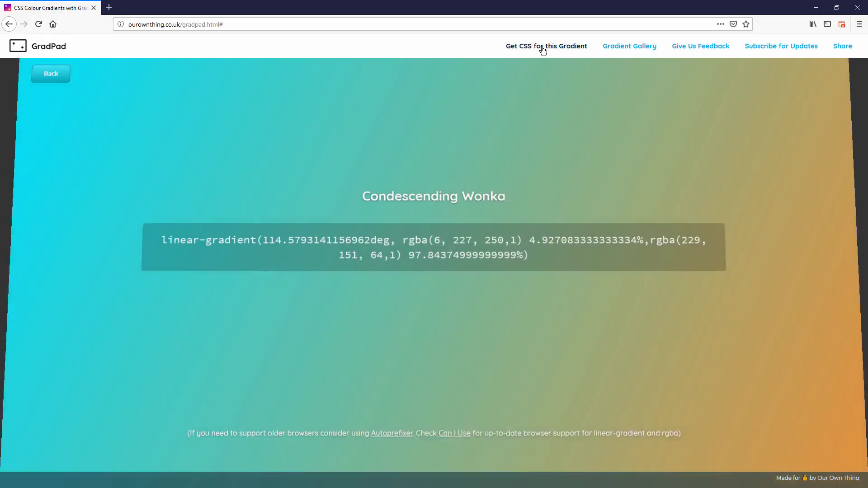
drag(155, 256, 509, 282)
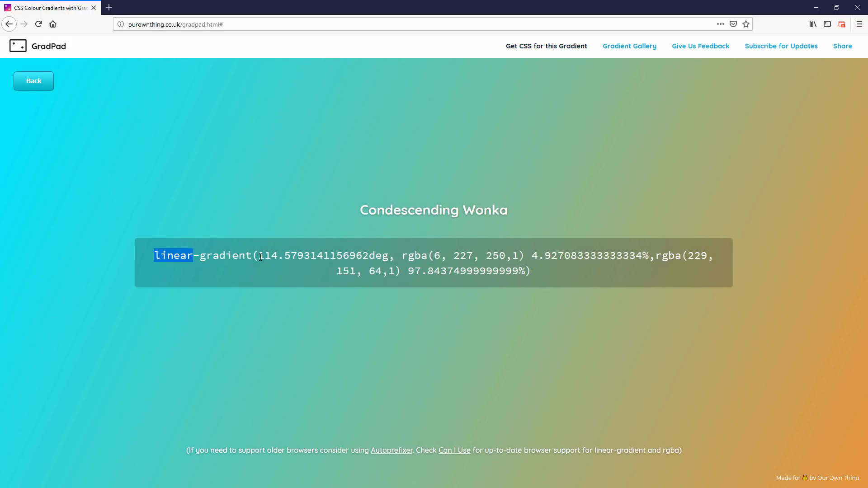
key(ctrl+c)
key(alt+Tab)
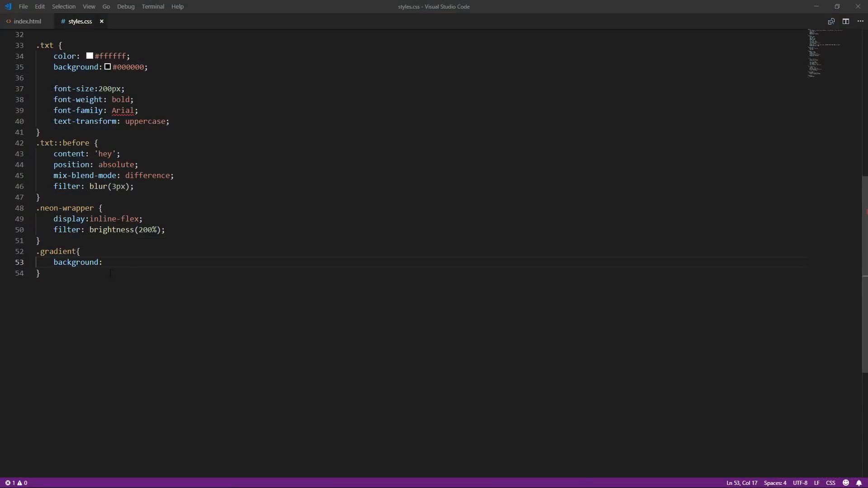
Paste the gradient into .gradient, make it absolute at top 0 left 0, 100% size, save and preview.
key(ctrl+v)
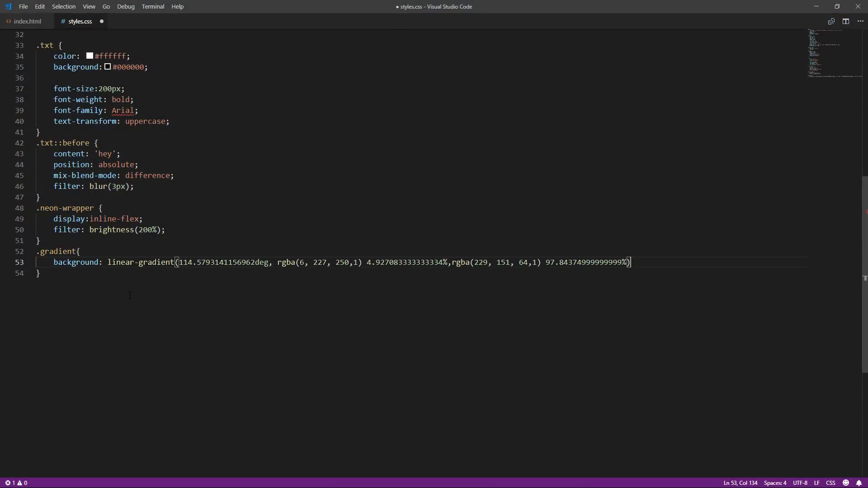
text(;)
key(Return)
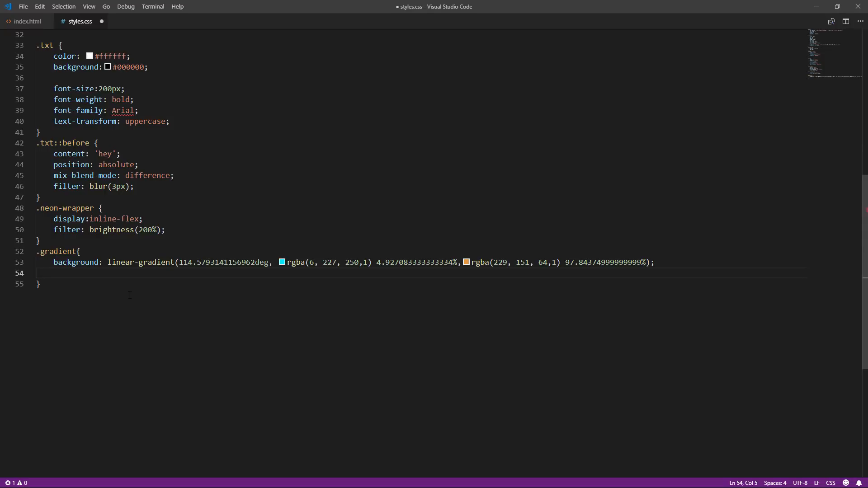
text(position: absolute)
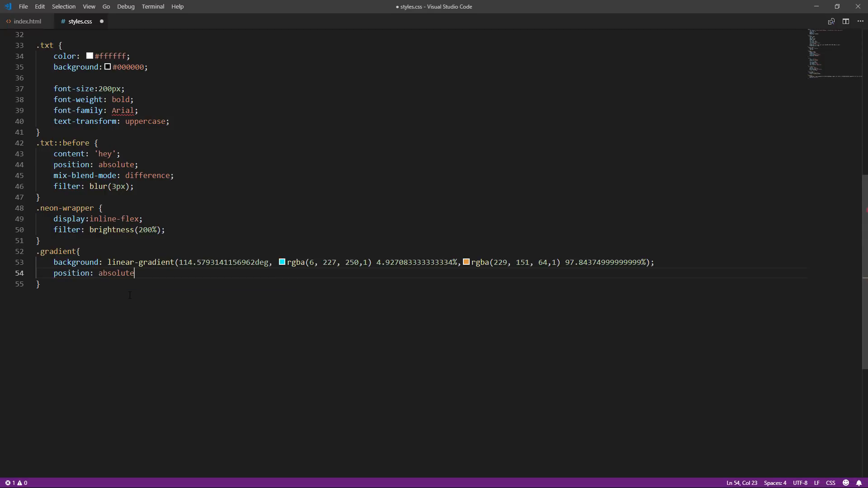
text(;)
key(Return)
text(top: 0)
text(;)
key(Return)
text(left:0;)
key(Return)
text(width: )
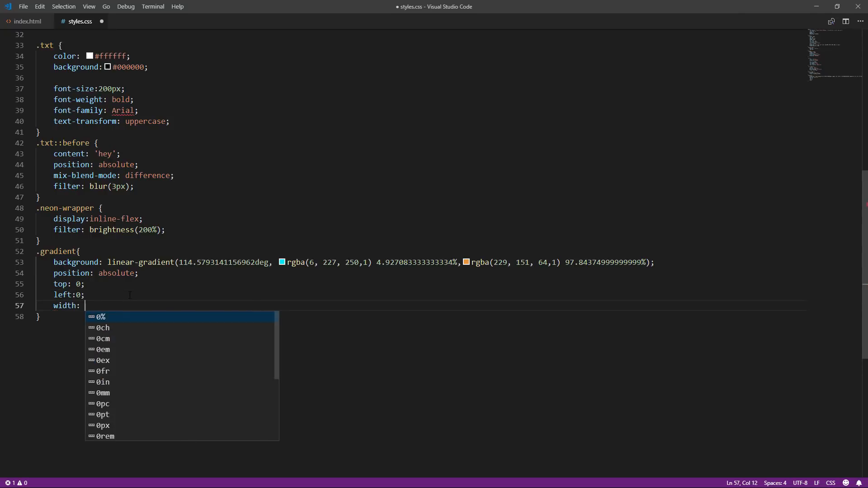
text(100%;)
key(Return)
text(height:1)
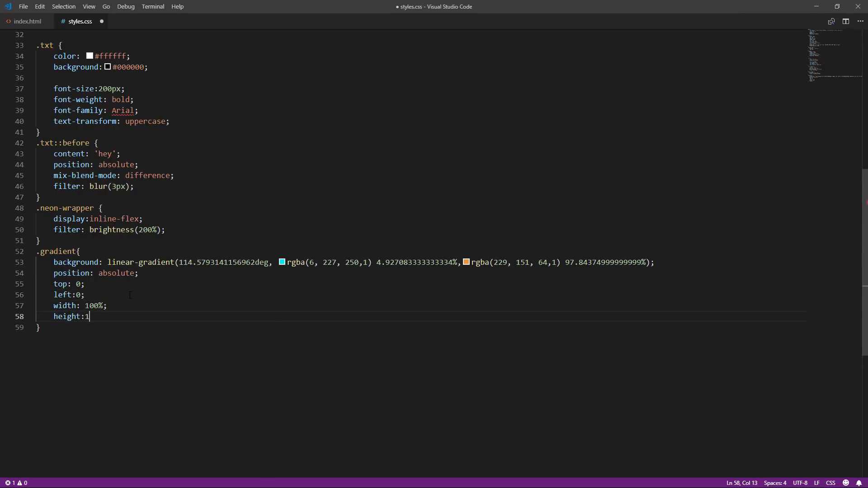
text(00%;)
key(Return)
key(ctrl+s)
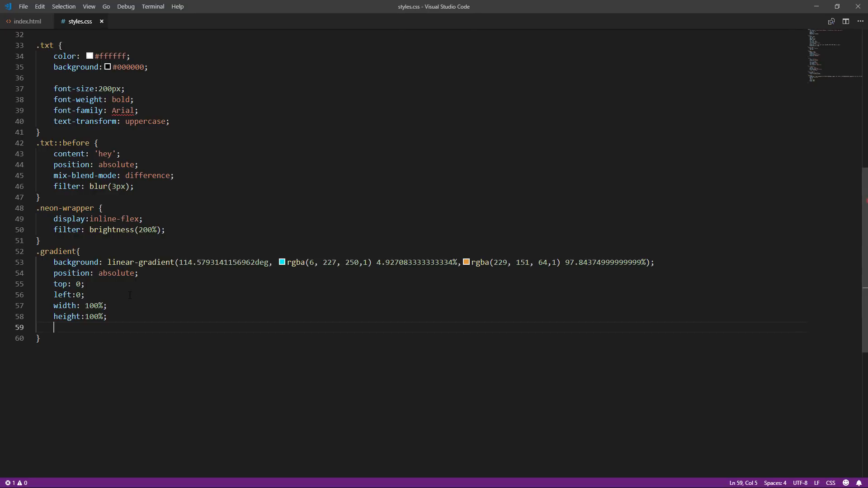
key(alt+Tab)
key(F5)
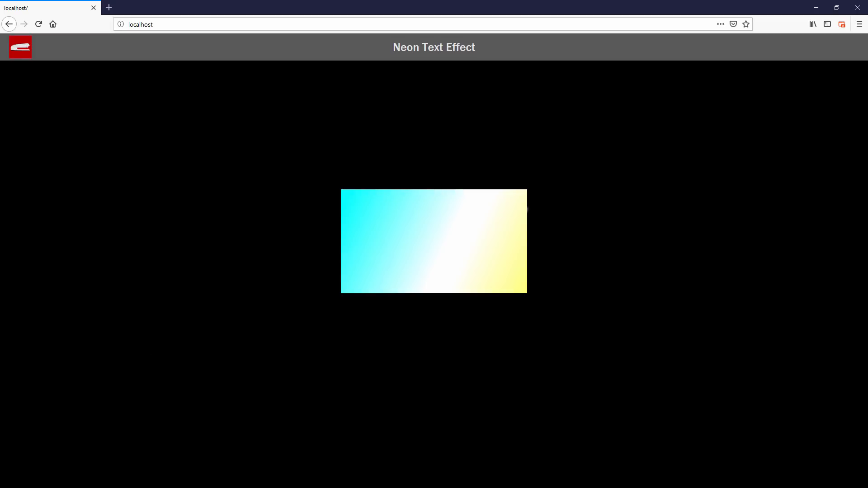
key(alt+Tab)
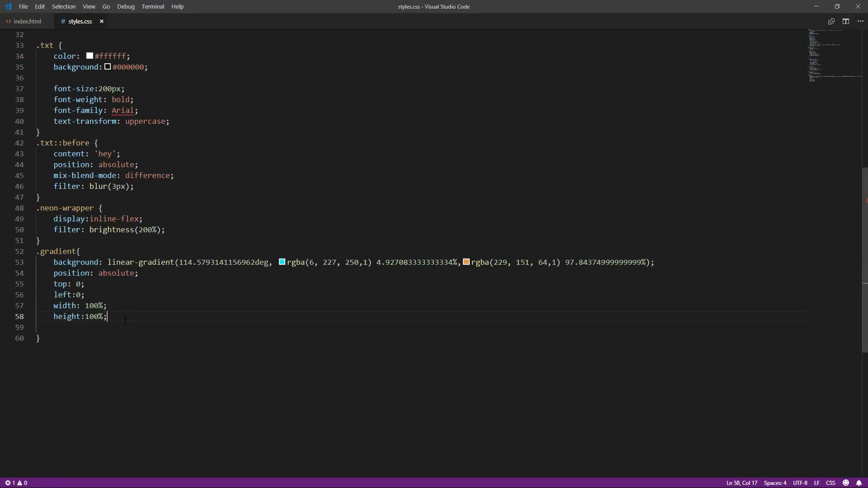
Set .gradient to mix-blend-mode multiply.
key(Return)
text(mix)
key(Return)
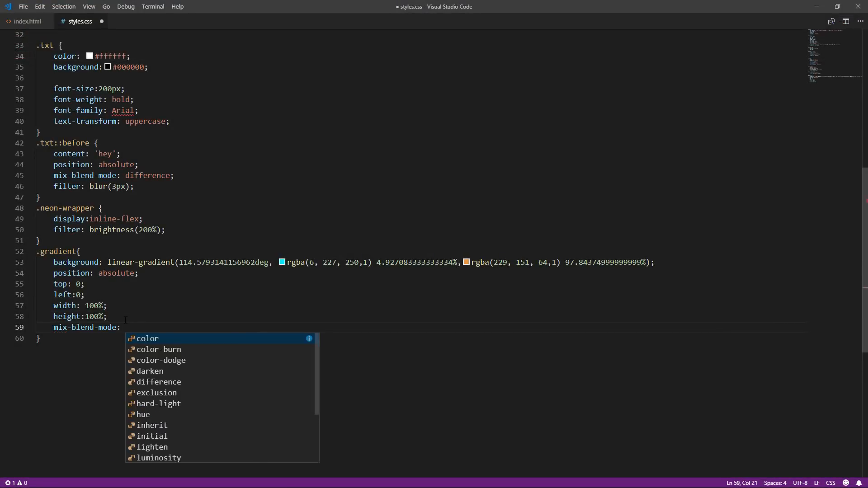
text(mu)
key(Return)
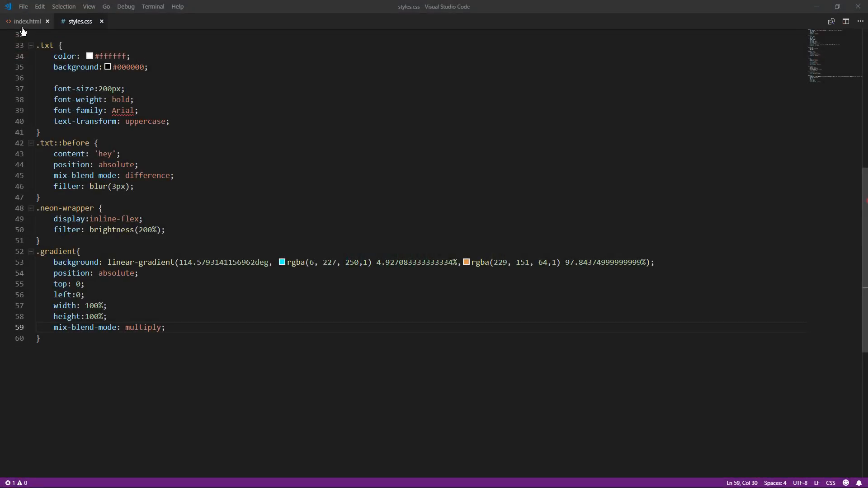
Add an empty span.dodge after the gradient span in index.html and save.
click(25, 20)
key(Return)
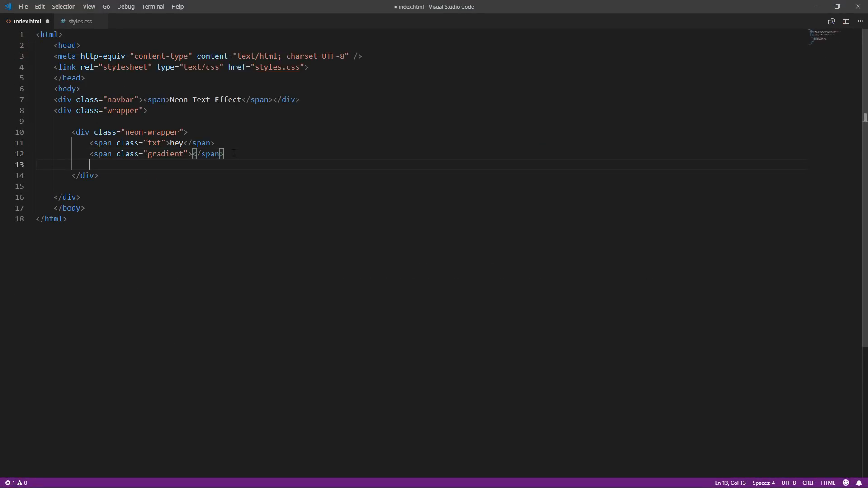
text(<span class="dodge")
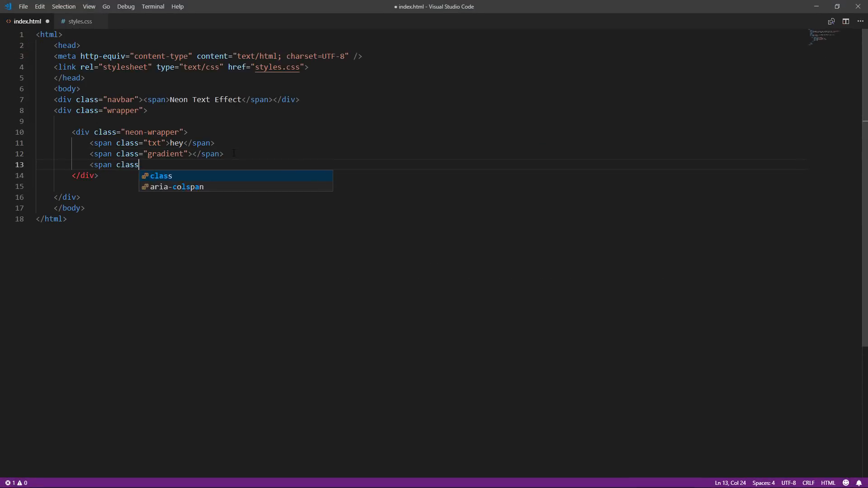
text(>)
key(ctrl+s)
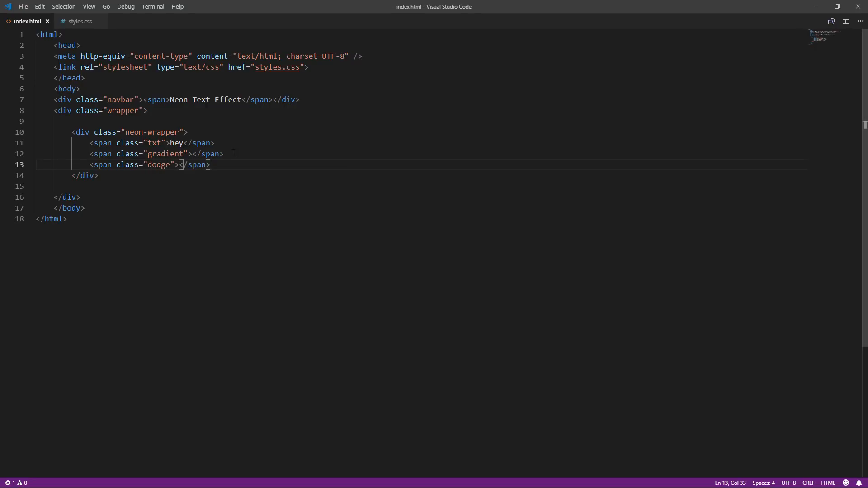
Create a .dodge rule with a radial-gradient white-dot background and its background size.
click(80, 21)
scroll(136, 136, down, 3)
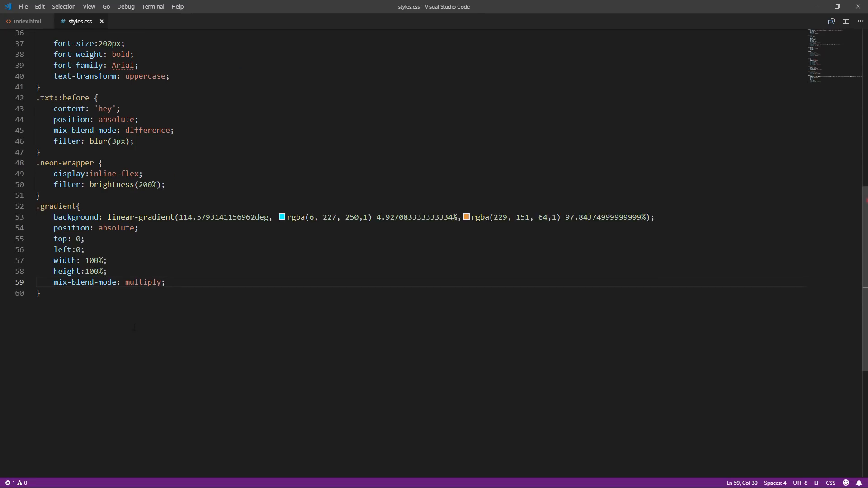
click(41, 203)
key(Return)
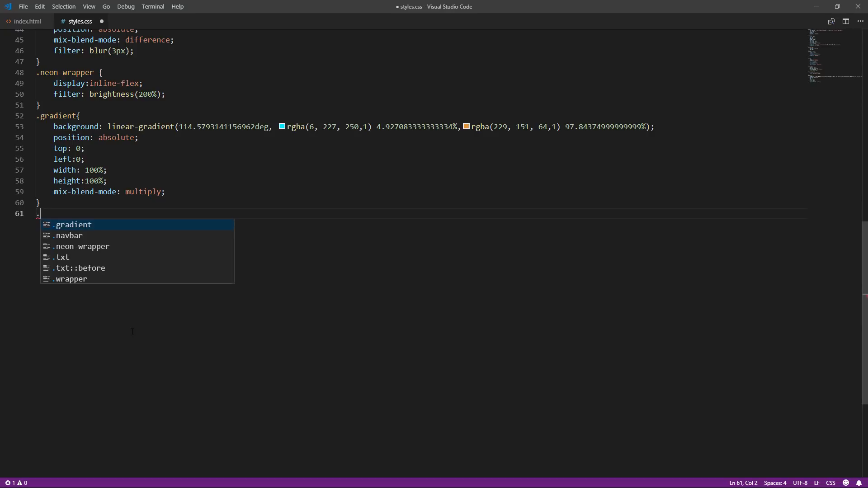
text(.dodge {)
key(Return)
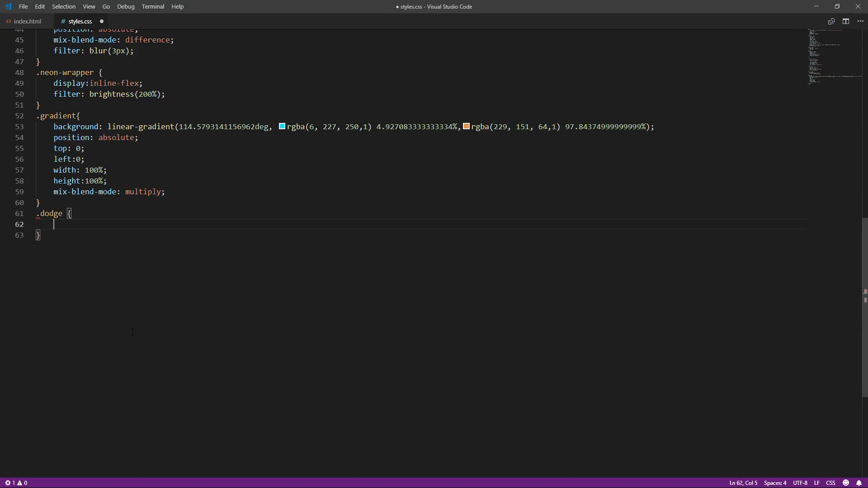
text(background)
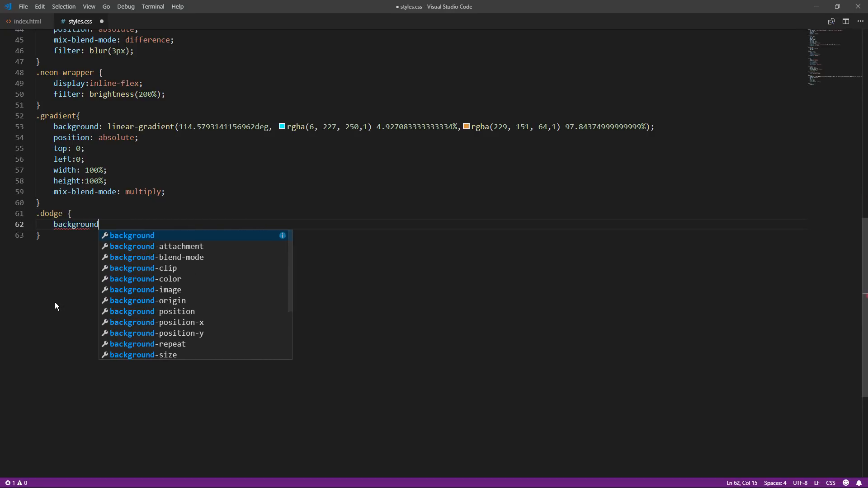
text(: ra)
key(Return)
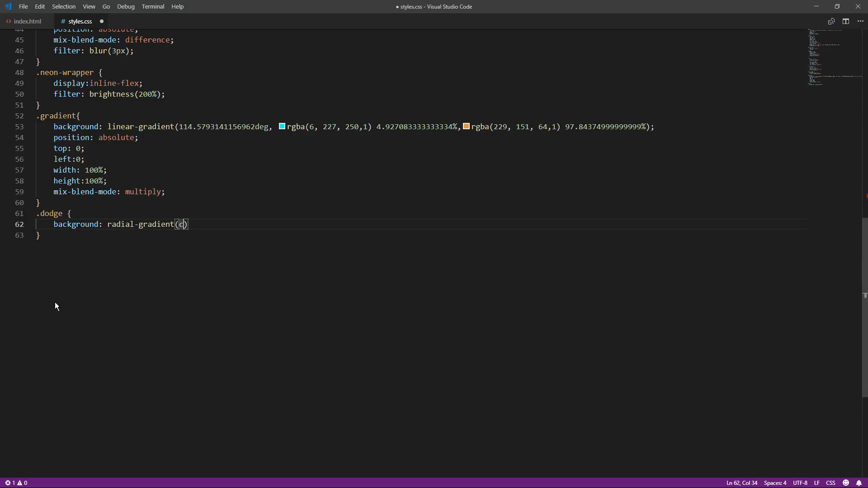
text(ircle,white,black)
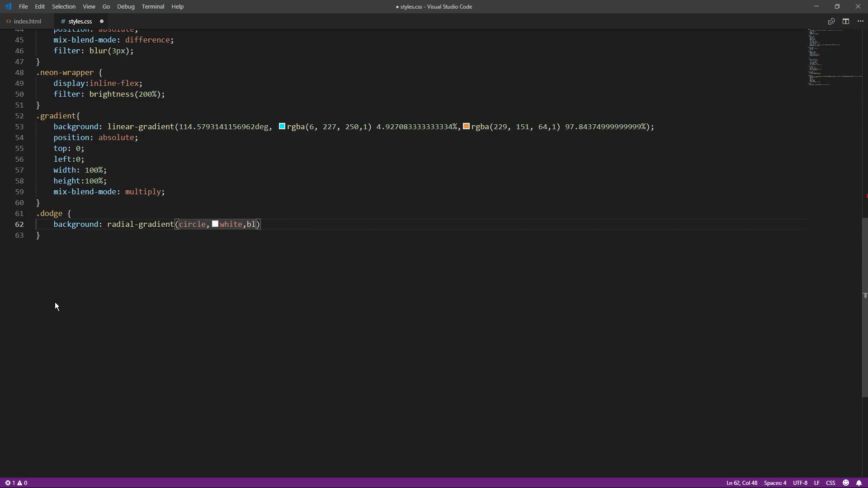
text( 35%)
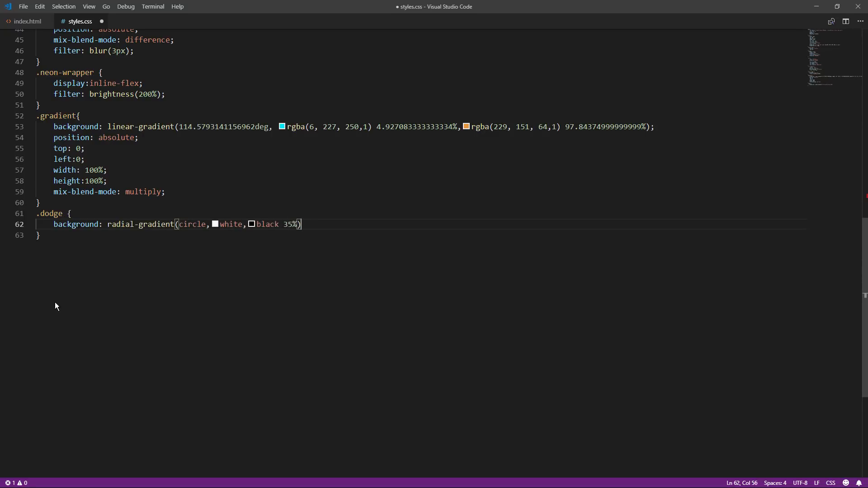
text() center / 25% )
text(25%;)
key(Return)
text(posi)
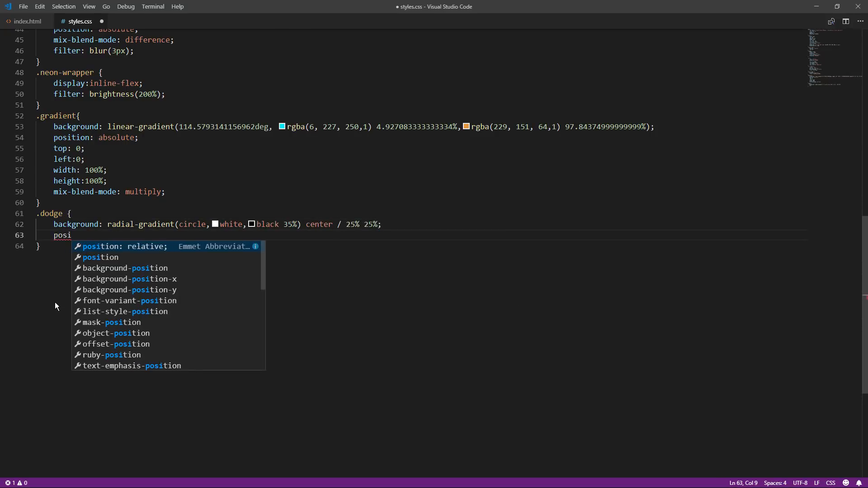
text(tion: absolute;)
Position .dodge absolute with top -100%, left -100%, right 0, bottom 0, save and reload Firefox.
key(Return)
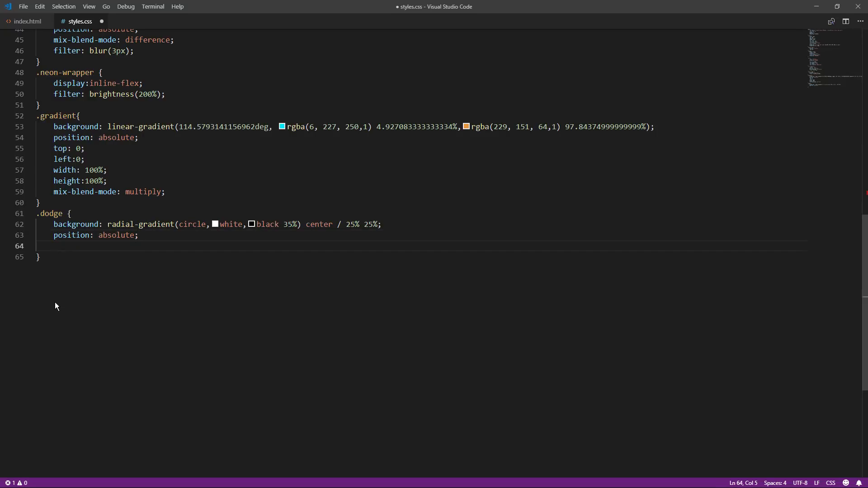
text(top: -100%;)
key(Return)
text(le)
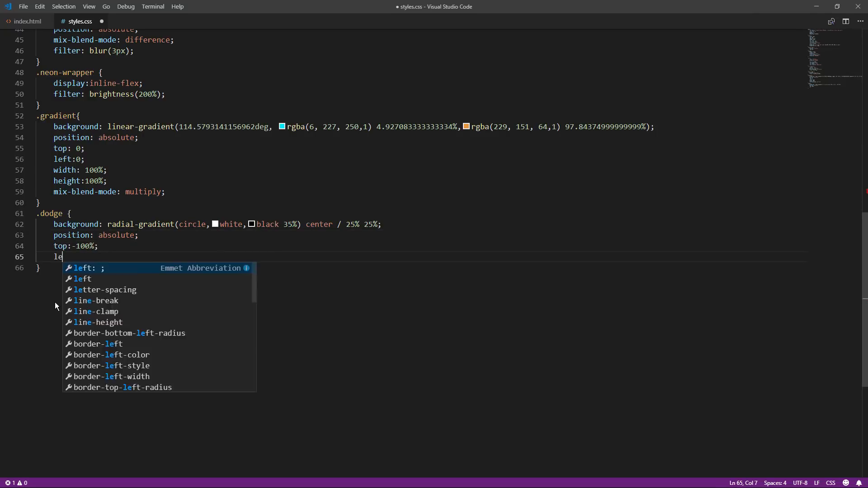
text(ft:-100%;)
key(Return)
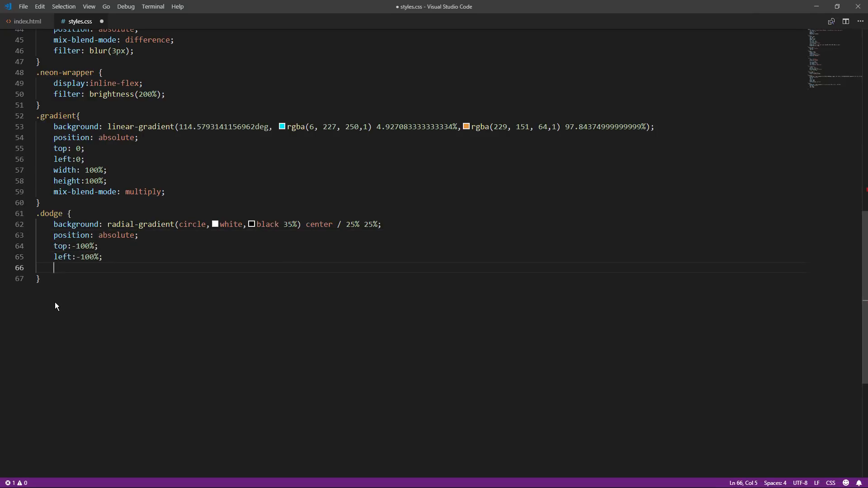
text(right:)
text(0;)
key(Return)
text(bottom:0)
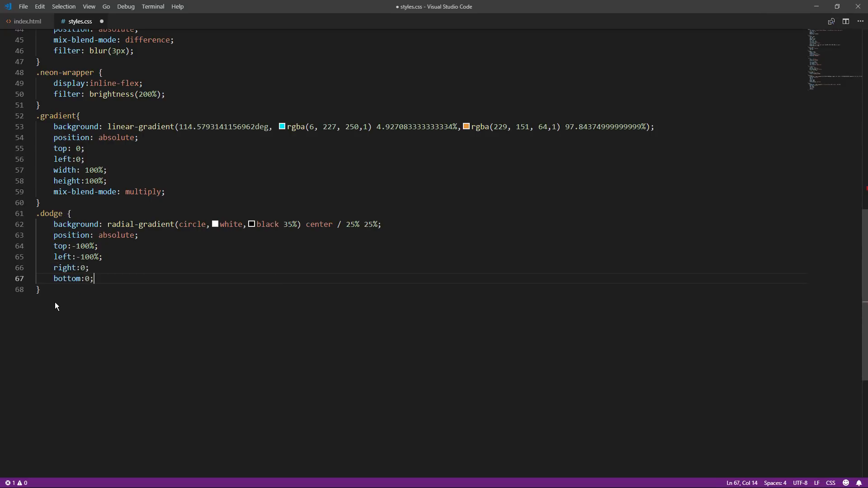
text(;)
key(Return)
key(ctrl+s)
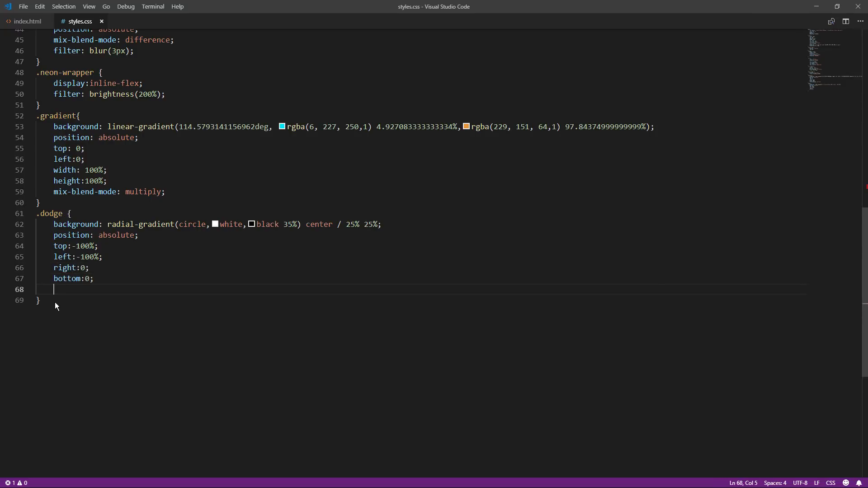
key(alt+Tab)
key(F5)
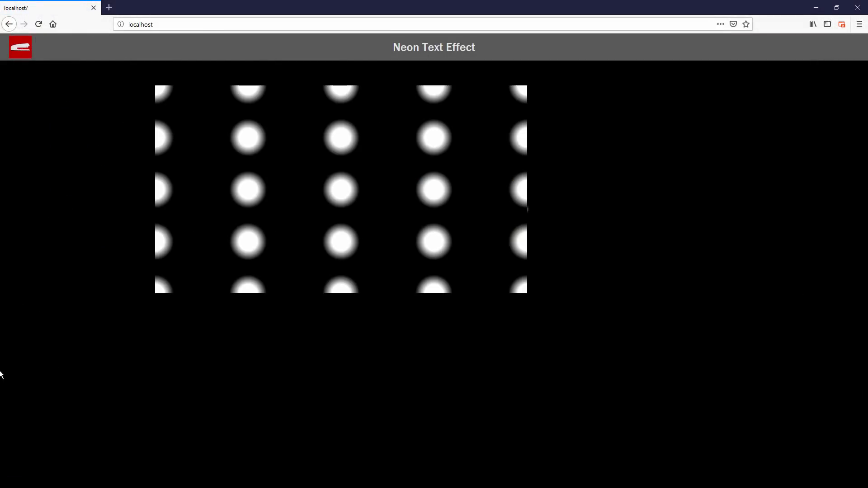
Give .dodge mix-blend-mode: color-dodge and animation: dodge-area 3s linear infinite.
key(alt+Tab)
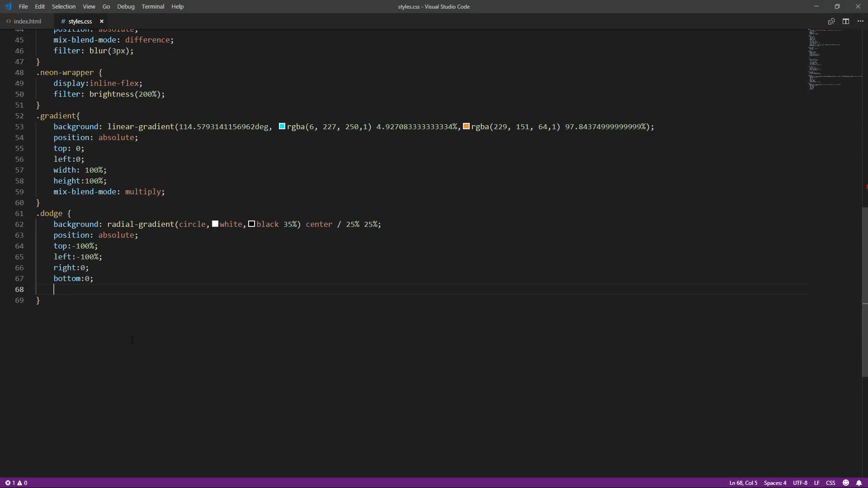
text(mix)
key(Return)
text(co)
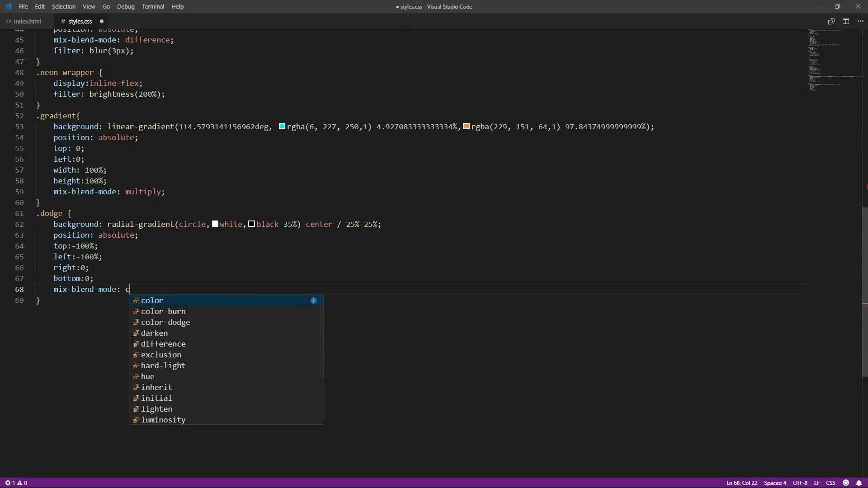
key(Down)
key(Return)
text(;)
key(Return)
text(anima)
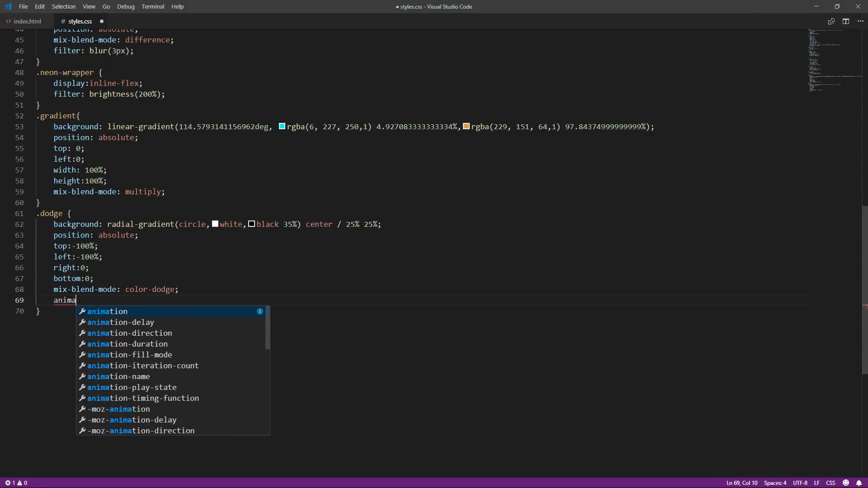
key(Return)
text(dodge-a)
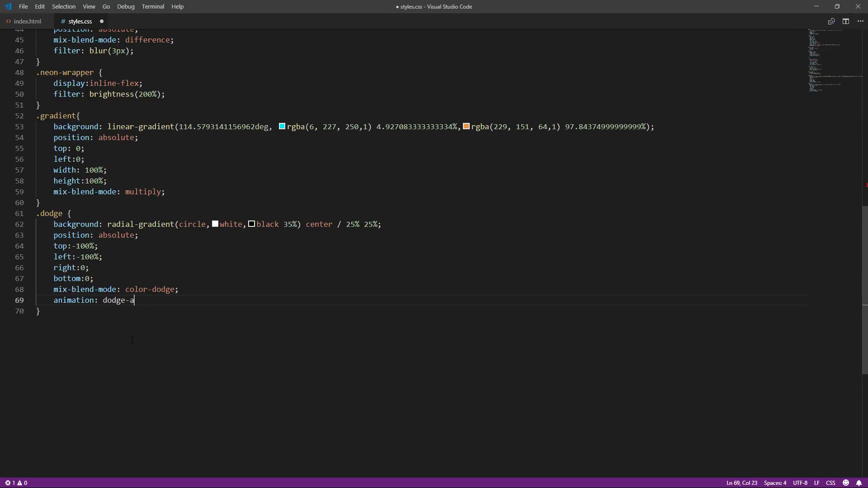
text(rea 3s linear)
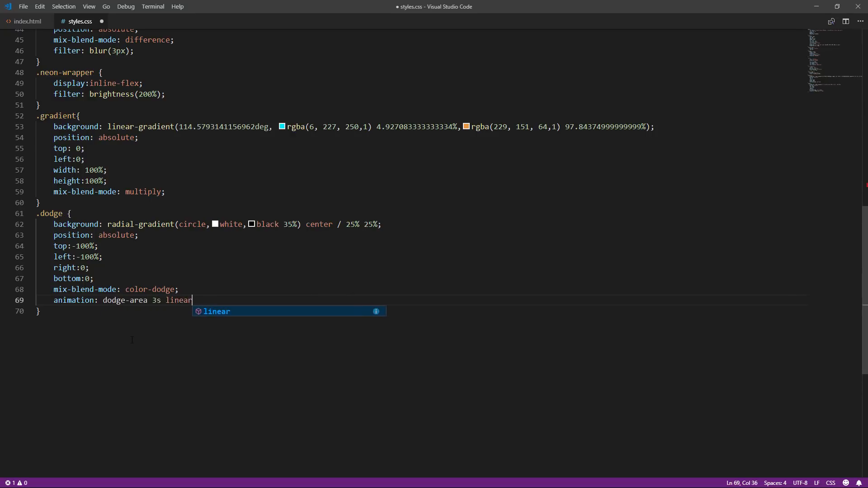
text( inf)
key(Return)
text(;)
key(Down)
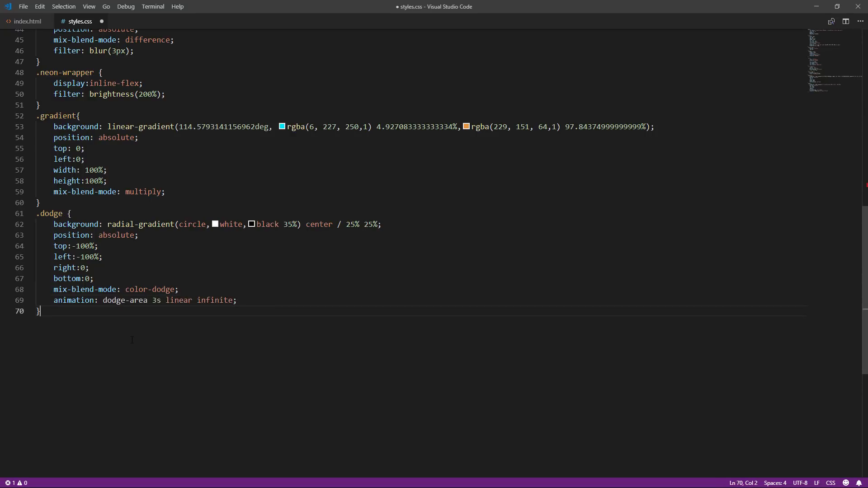
text(@keyframes d)
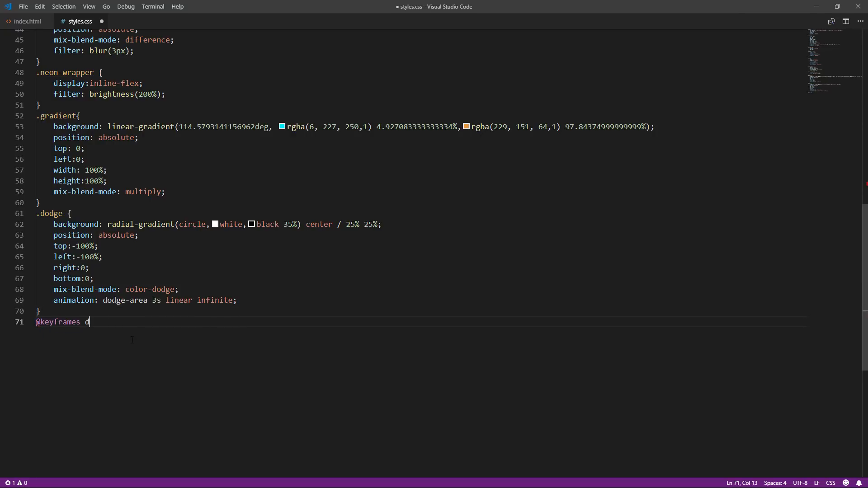
text(odge-area {)
key(Return)
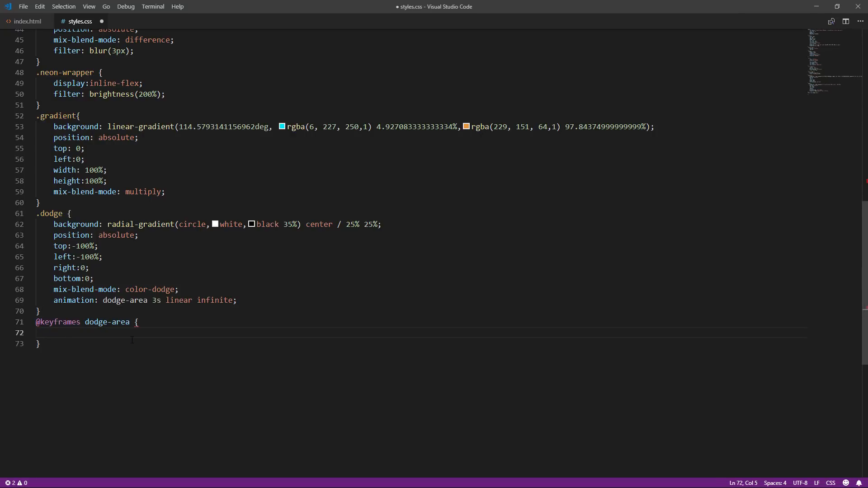
text(to)
key(Escape)
key(Return)
text(transform: tra)
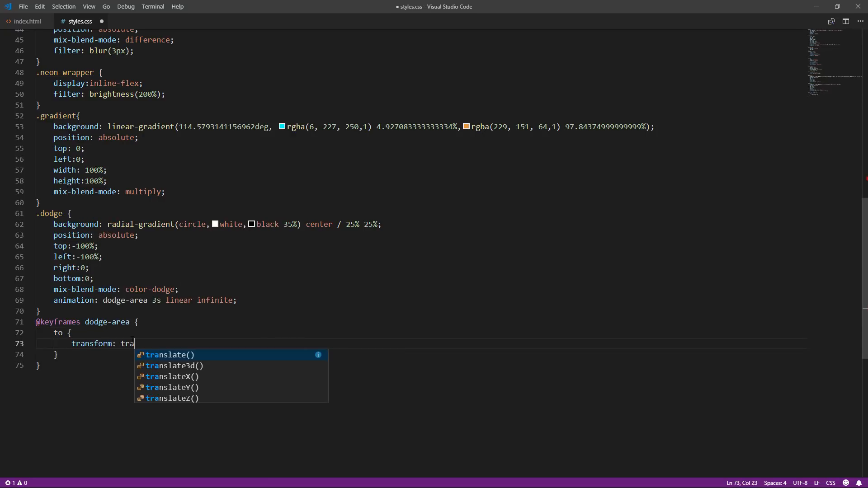
text(nslate(50%,50%)
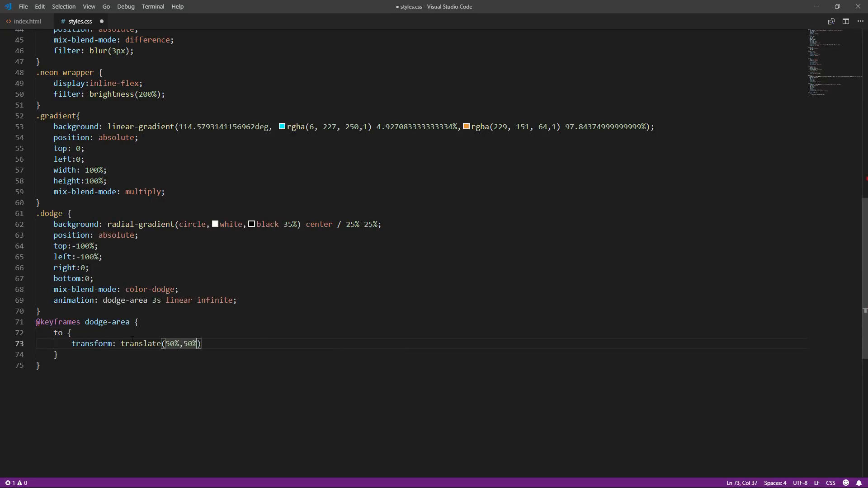
key(Right)
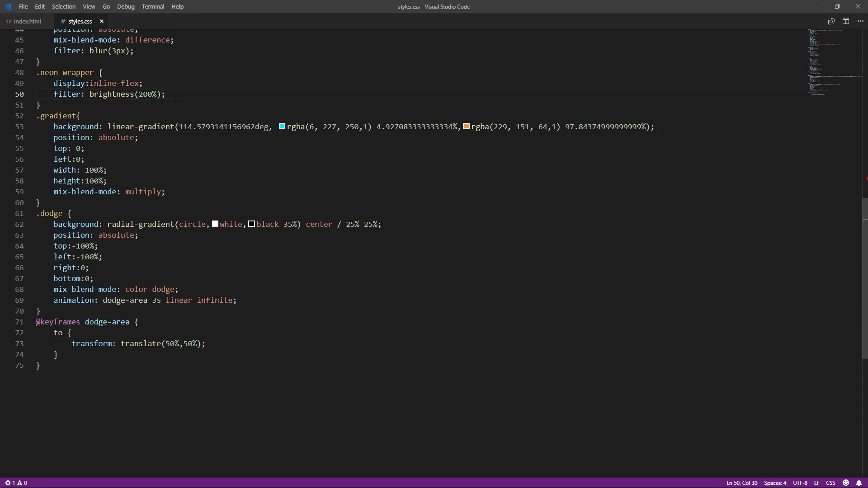
Add overflow: hidden to .neon-wrapper and save the stylesheet.
key(Return)
text(overf)
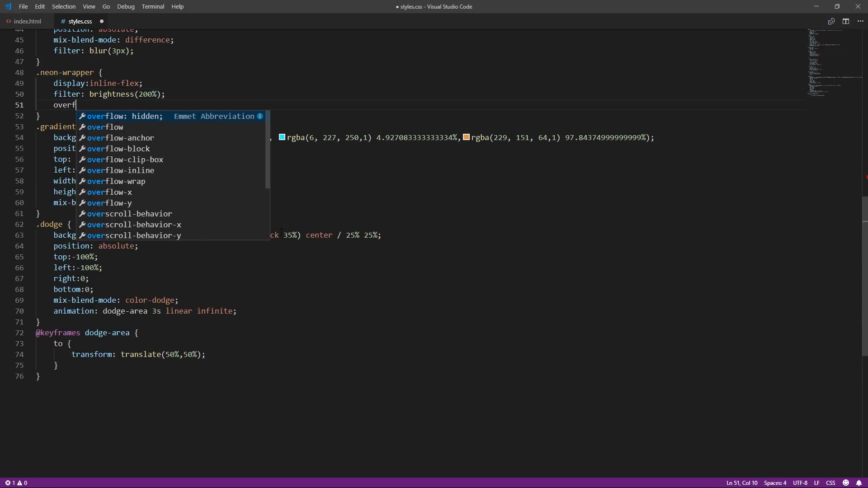
text(low: hidden;)
key(ctrl+s)
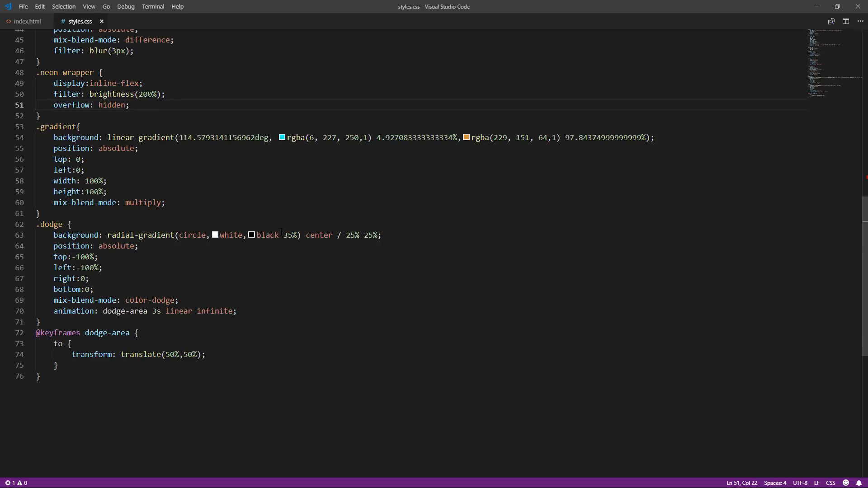
Switch to Firefox to watch the neon HEY with its sliding color-dodge highlight.
key(alt+Tab)
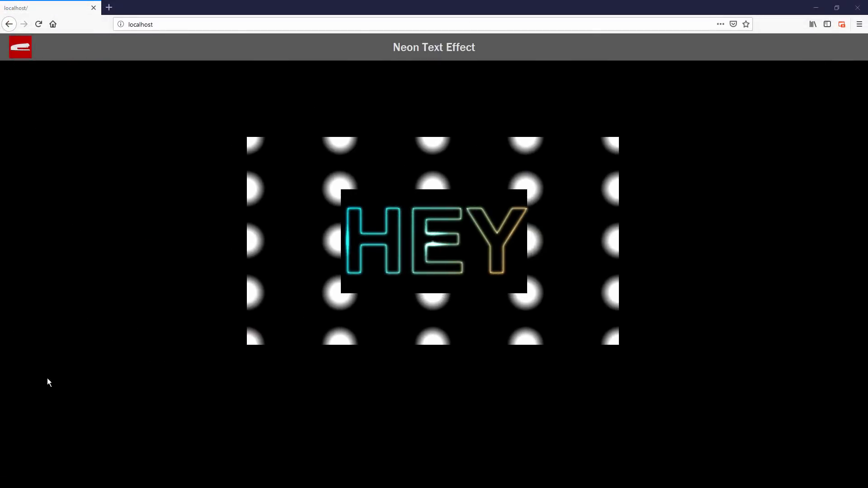